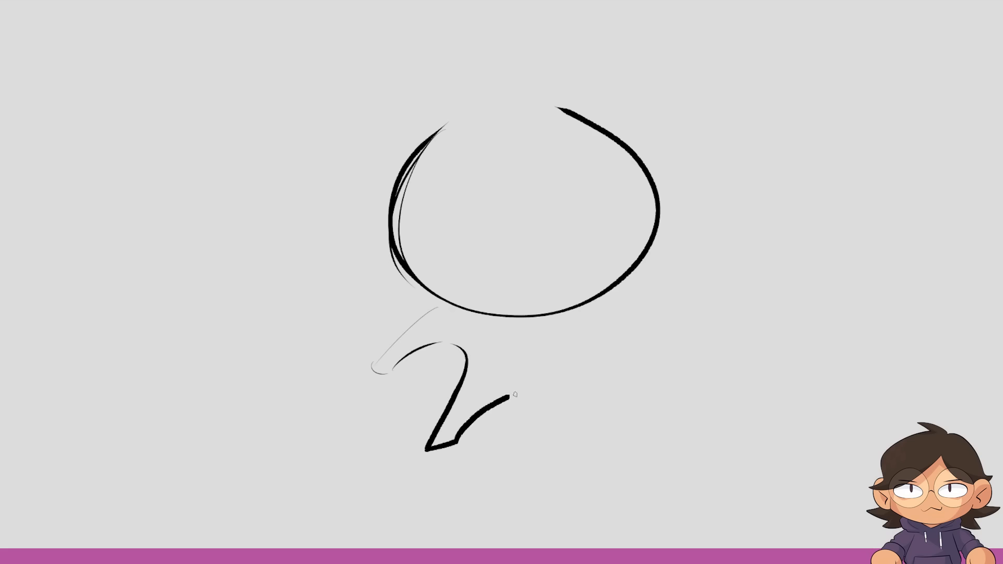
# - Complete the small character's right arm, torso and legs, and add two outward-pointing ears and the closing line across the head's top
pyautogui.moveTo(629, 289)
pyautogui.mouseDown()
pyautogui.moveTo(653, 345)
pyautogui.moveTo(638, 412)
pyautogui.mouseUp()
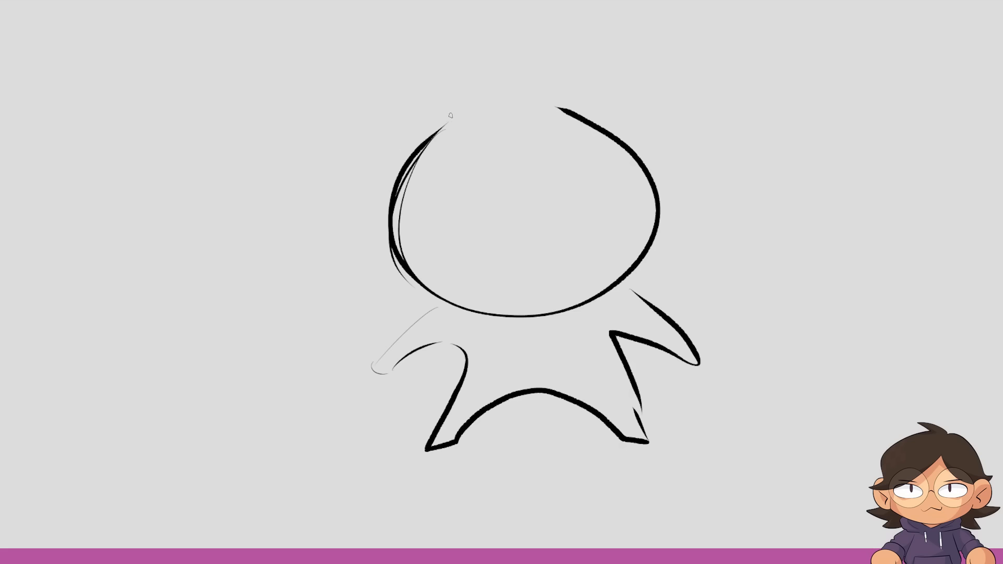
pyautogui.moveTo(450, 113)
pyautogui.mouseDown()
pyautogui.moveTo(378, 90)
pyautogui.moveTo(394, 175)
pyautogui.mouseUp()
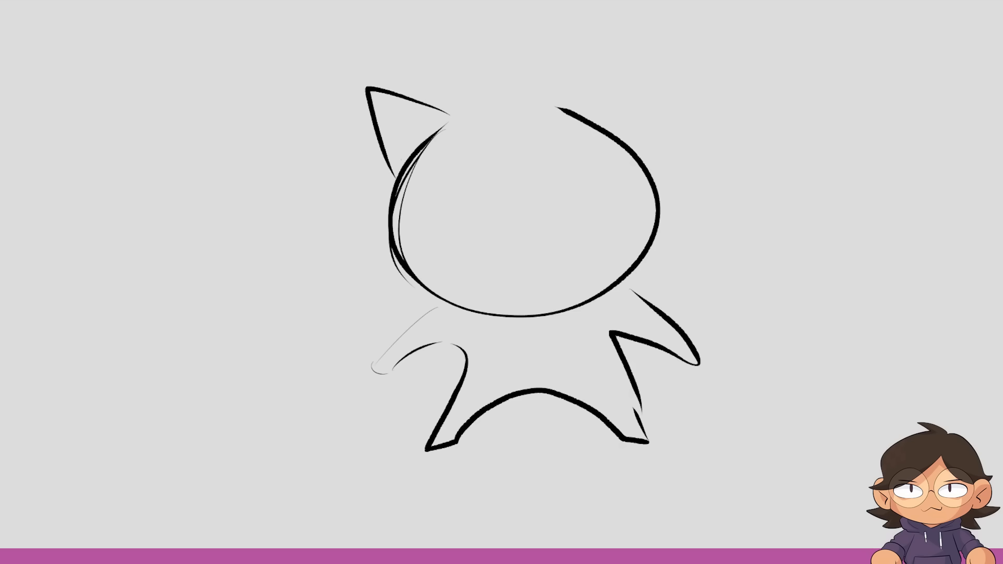
pyautogui.hotkey('ctrl', 'z')
pyautogui.moveTo(443, 123)
pyautogui.mouseDown()
pyautogui.moveTo(336, 152)
pyautogui.moveTo(363, 199)
pyautogui.mouseUp()
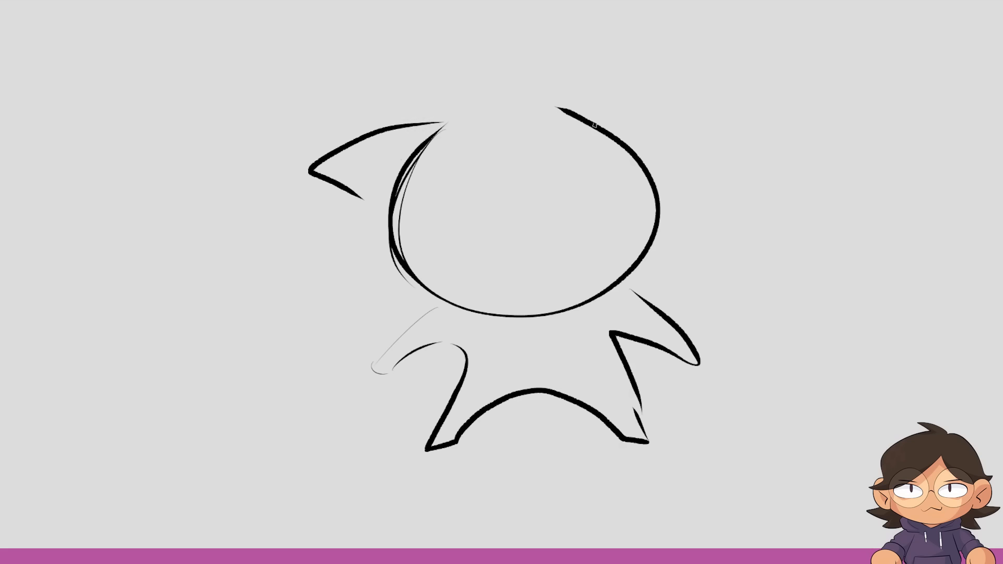
pyautogui.moveTo(598, 125)
pyautogui.mouseDown()
pyautogui.moveTo(726, 174)
pyautogui.moveTo(673, 206)
pyautogui.mouseUp()
pyautogui.moveTo(458, 114)
pyautogui.mouseDown()
pyautogui.moveTo(501, 101)
pyautogui.moveTo(597, 116)
pyautogui.moveTo(673, 193)
pyautogui.mouseUp()
# - Draw two narrow oval eyes with slit pupils and a curved smile, and darken the outline of the left arm
pyautogui.moveTo(421, 255); pyautogui.dragTo(428, 250)
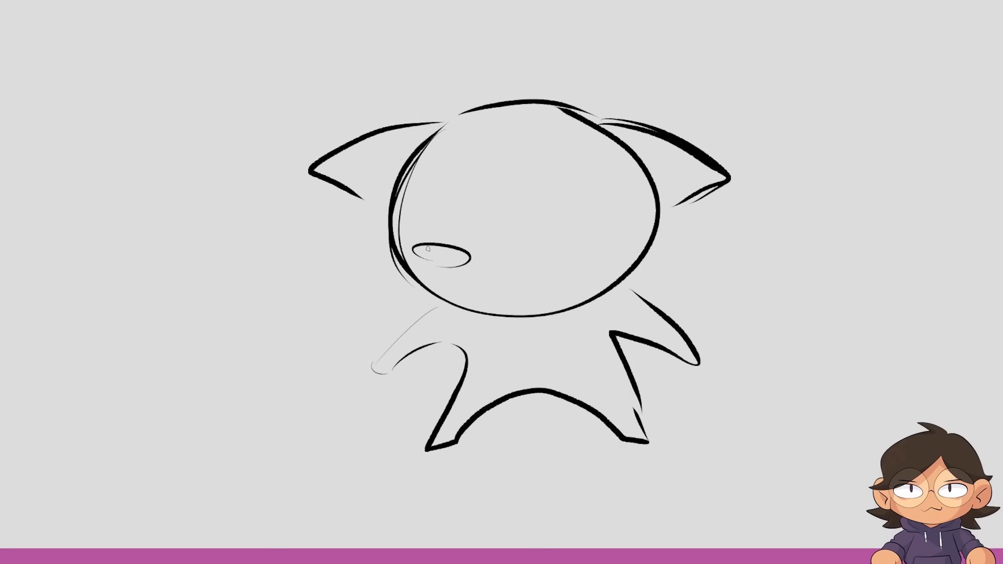
pyautogui.moveTo(577, 256); pyautogui.dragTo(574, 259)
pyautogui.moveTo(478, 284); pyautogui.dragTo(553, 280)
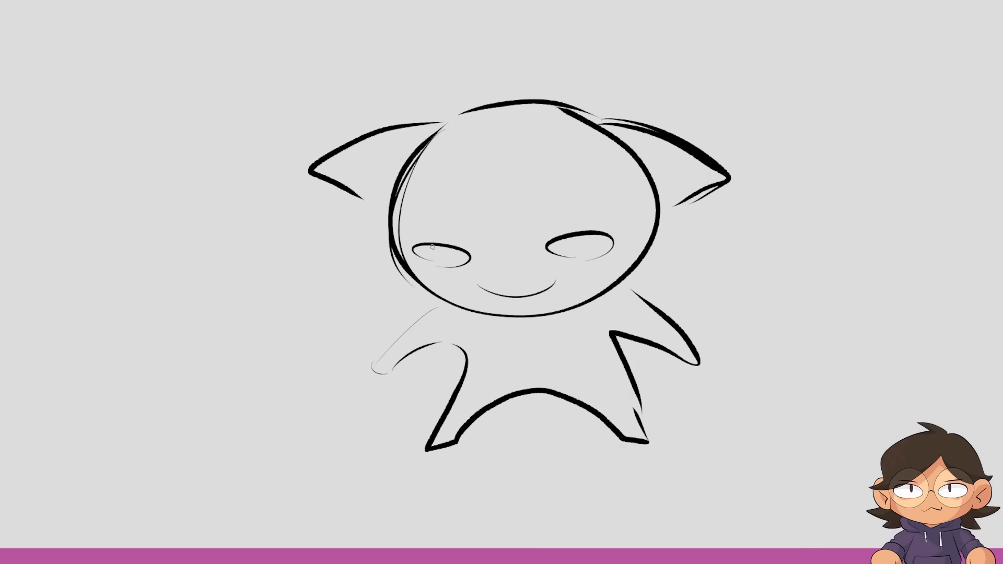
pyautogui.moveTo(433, 245); pyautogui.dragTo(442, 255)
pyautogui.moveTo(568, 240); pyautogui.dragTo(578, 251)
pyautogui.moveTo(444, 302)
pyautogui.mouseDown()
pyautogui.moveTo(388, 345)
pyautogui.moveTo(388, 370)
pyautogui.mouseUp()
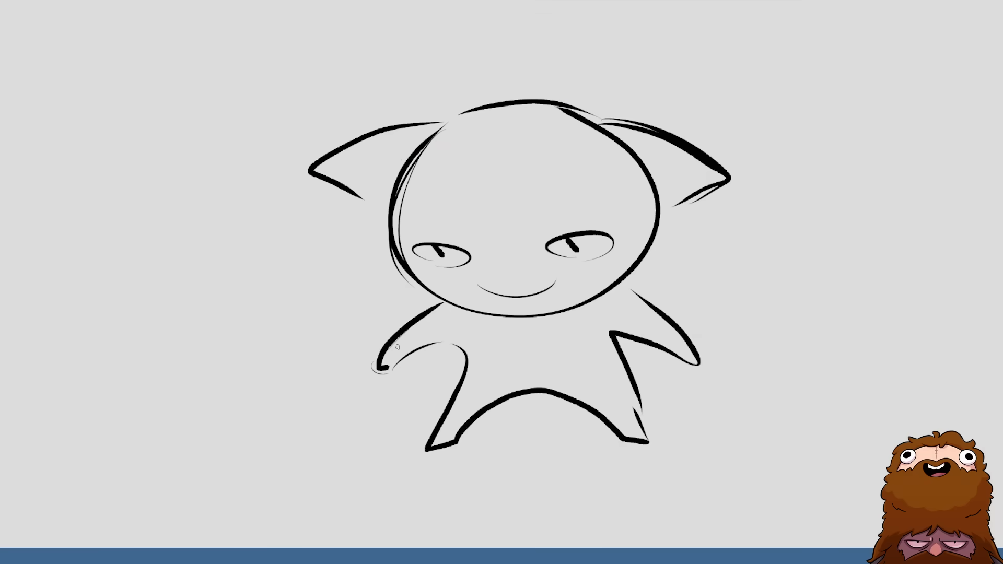
# - Scale the whole character sketch down and move it into the upper-left corner of the canvas
pyautogui.hotkey('ctrl', 't')
pyautogui.moveTo(727, 448); pyautogui.dragTo(629, 365)
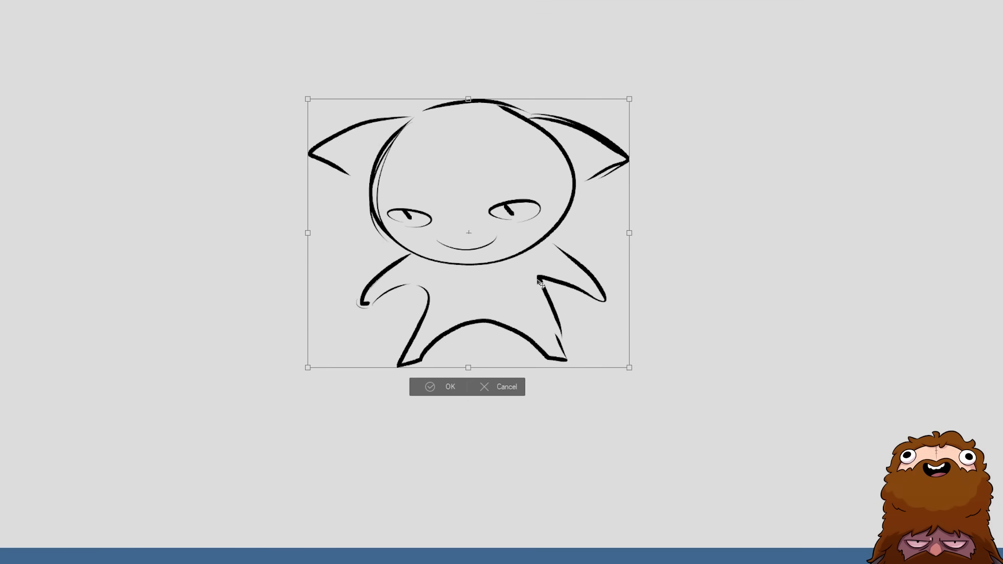
pyautogui.moveTo(512, 245)
pyautogui.mouseDown()
pyautogui.moveTo(251, 181)
pyautogui.moveTo(235, 164)
pyautogui.mouseUp()
pyautogui.moveTo(347, 284); pyautogui.dragTo(291, 246)
pyautogui.press('Return')
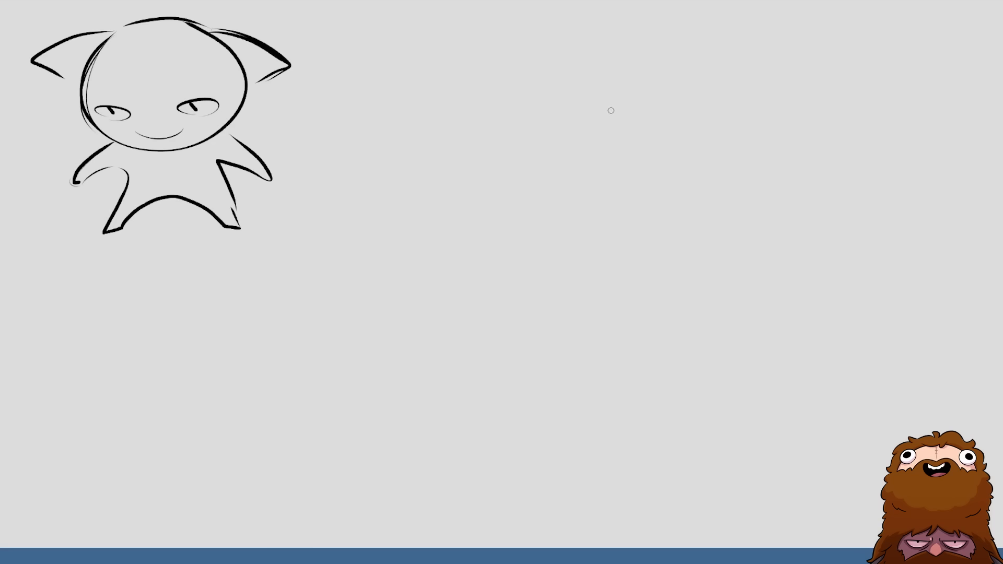
pyautogui.moveTo(570, 113); pyautogui.dragTo(628, 299)
pyautogui.moveTo(656, 105); pyautogui.dragTo(744, 239)
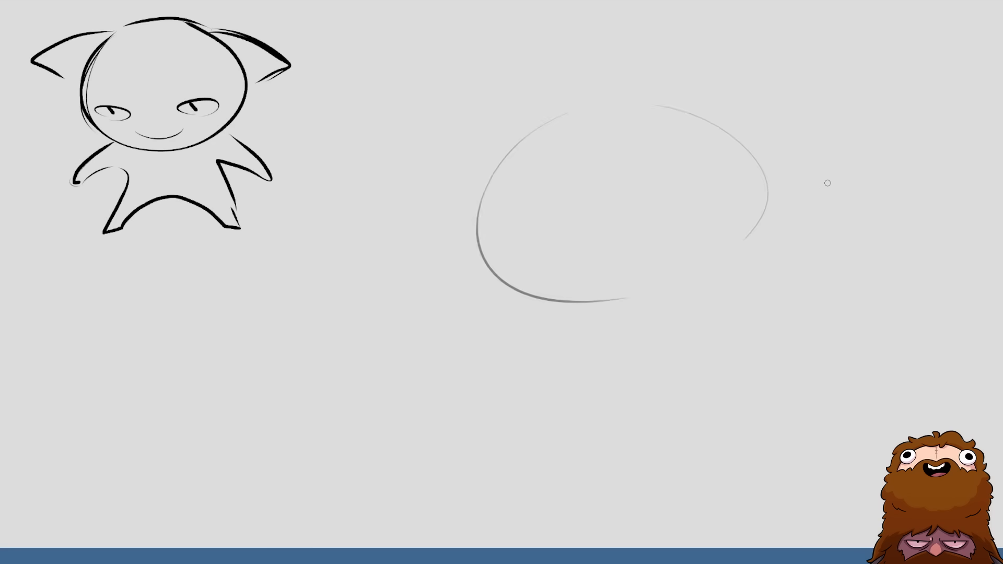
pyautogui.press('e')
pyautogui.moveTo(468, 211)
pyautogui.mouseDown()
pyautogui.moveTo(465, 248)
pyautogui.moveTo(600, 308)
pyautogui.moveTo(702, 215)
pyautogui.mouseUp()
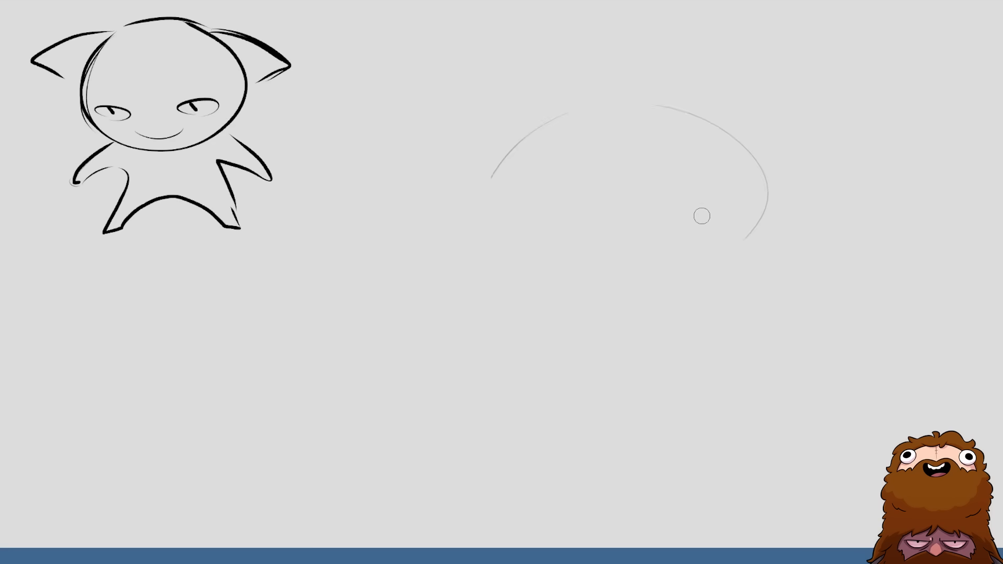
pyautogui.press('b')
pyautogui.moveTo(554, 116); pyautogui.dragTo(540, 286)
pyautogui.moveTo(682, 110); pyautogui.dragTo(745, 255)
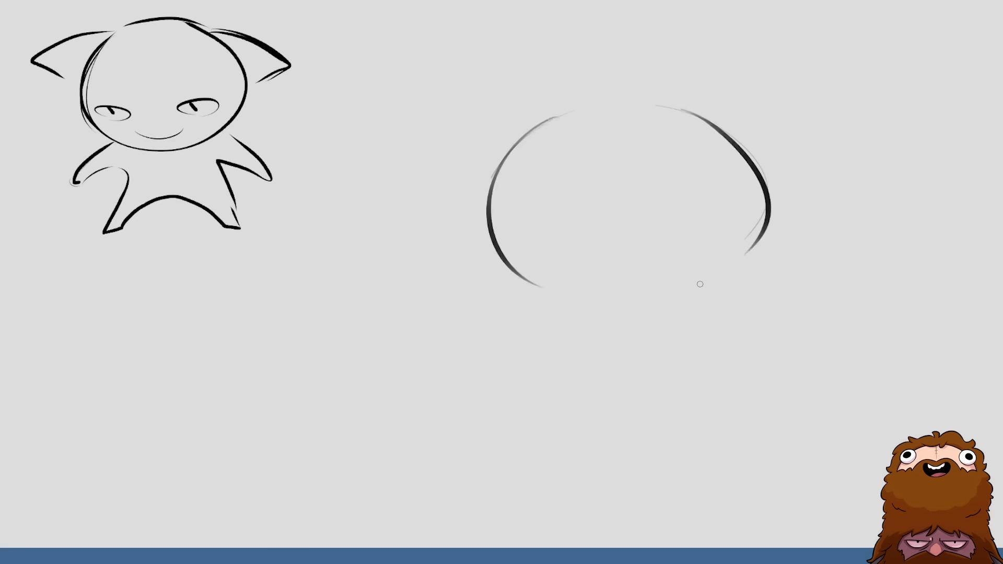
pyautogui.press('e')
pyautogui.moveTo(660, 119)
pyautogui.mouseDown()
pyautogui.moveTo(705, 115)
pyautogui.moveTo(763, 163)
pyautogui.moveTo(724, 253)
pyautogui.moveTo(539, 284)
pyautogui.moveTo(540, 124)
pyautogui.moveTo(557, 117)
pyautogui.mouseUp()
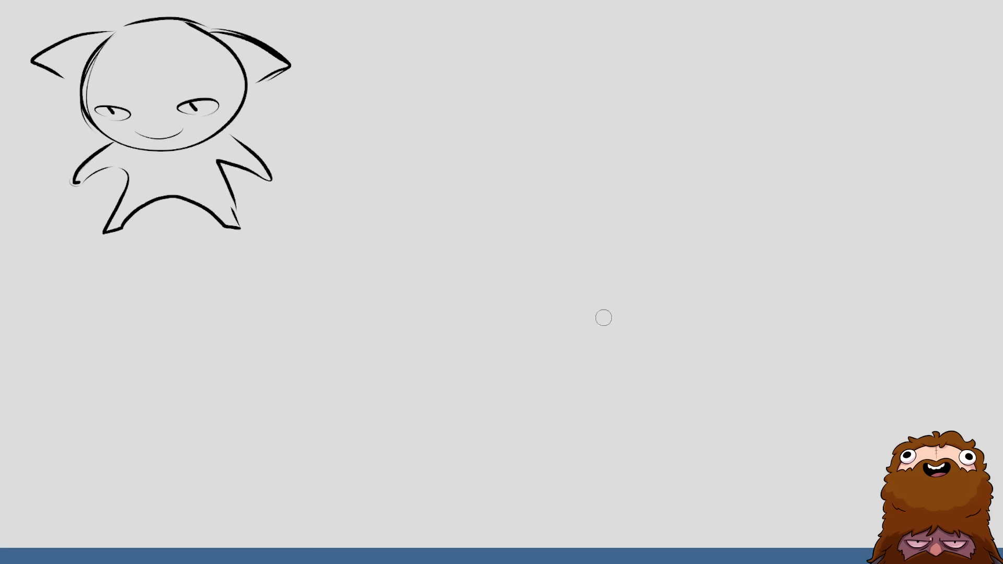
# - Draw a larger rounded head outline in the empty canvas right of the small character, open at the top and chin
pyautogui.press('b')
pyautogui.moveTo(676, 97); pyautogui.dragTo(676, 261)
pyautogui.moveTo(721, 97); pyautogui.dragTo(765, 233)
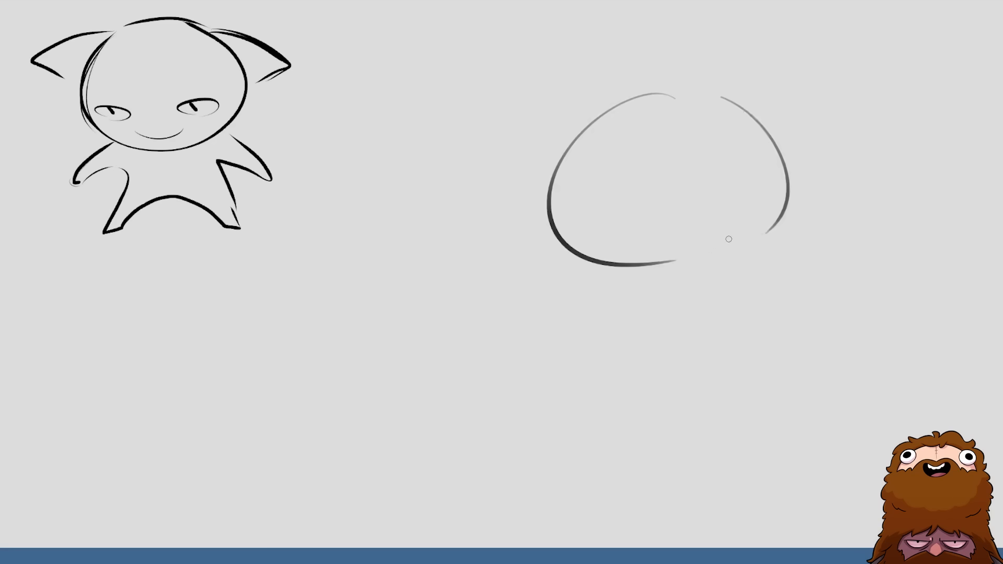
pyautogui.press('e')
pyautogui.moveTo(679, 97); pyautogui.dragTo(653, 95)
pyautogui.moveTo(679, 261); pyautogui.dragTo(633, 264)
pyautogui.press('b')
pyautogui.moveTo(697, 266); pyautogui.dragTo(782, 217)
pyautogui.moveTo(550, 189); pyautogui.dragTo(657, 92)
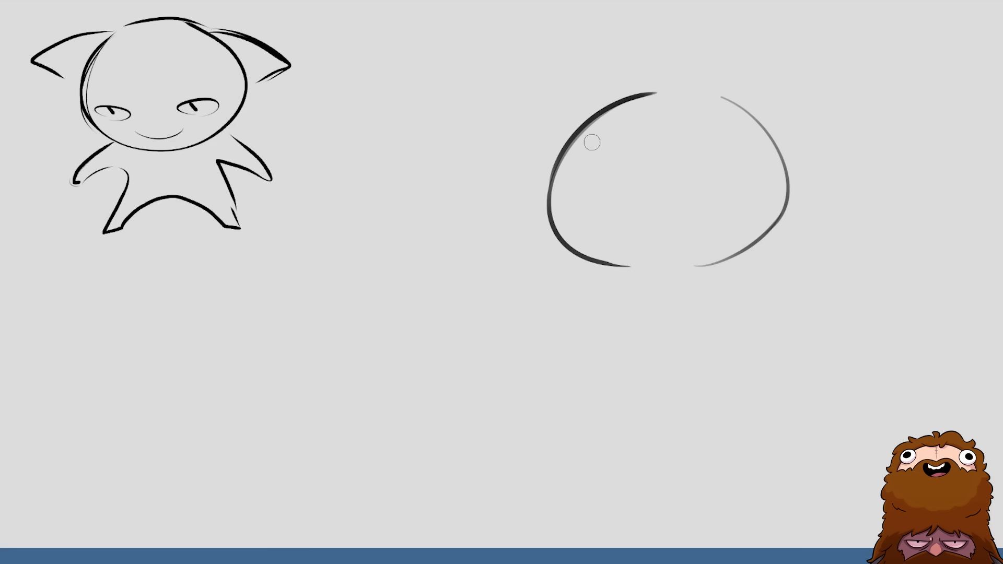
# - Trim the large head's lower-right jaw line and redraw it as a darker curve
pyautogui.hotkey('ctrl', 'z')
pyautogui.press('e')
pyautogui.moveTo(719, 261)
pyautogui.mouseDown()
pyautogui.moveTo(719, 246)
pyautogui.moveTo(744, 245)
pyautogui.mouseUp()
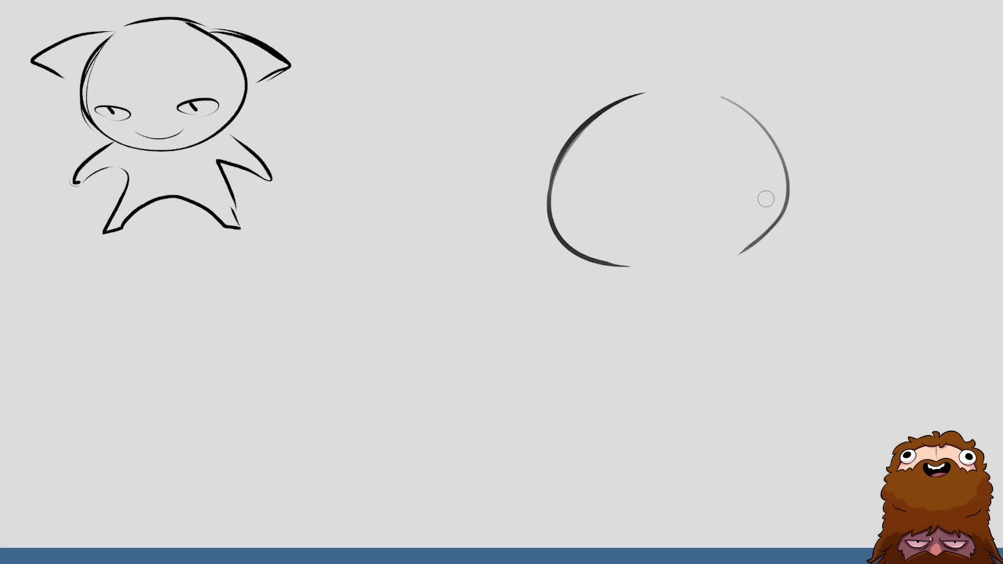
pyautogui.press('b')
pyautogui.moveTo(693, 265); pyautogui.dragTo(765, 230)
pyautogui.moveTo(490, 95); pyautogui.dragTo(623, 100)
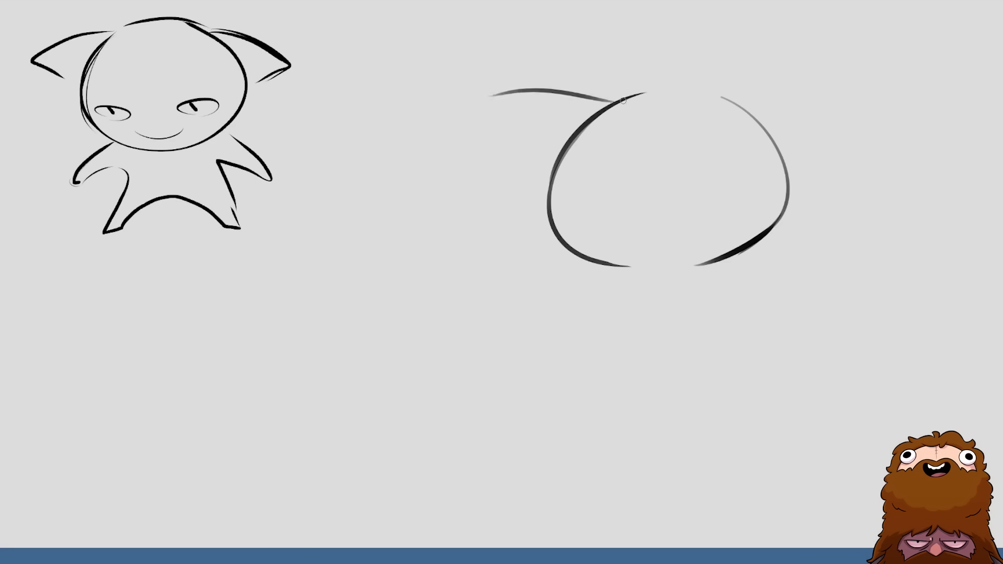
pyautogui.moveTo(487, 102); pyautogui.dragTo(539, 154)
pyautogui.hotkey('ctrl', 'z')
pyautogui.hotkey('ctrl', 'z')
pyautogui.press('e')
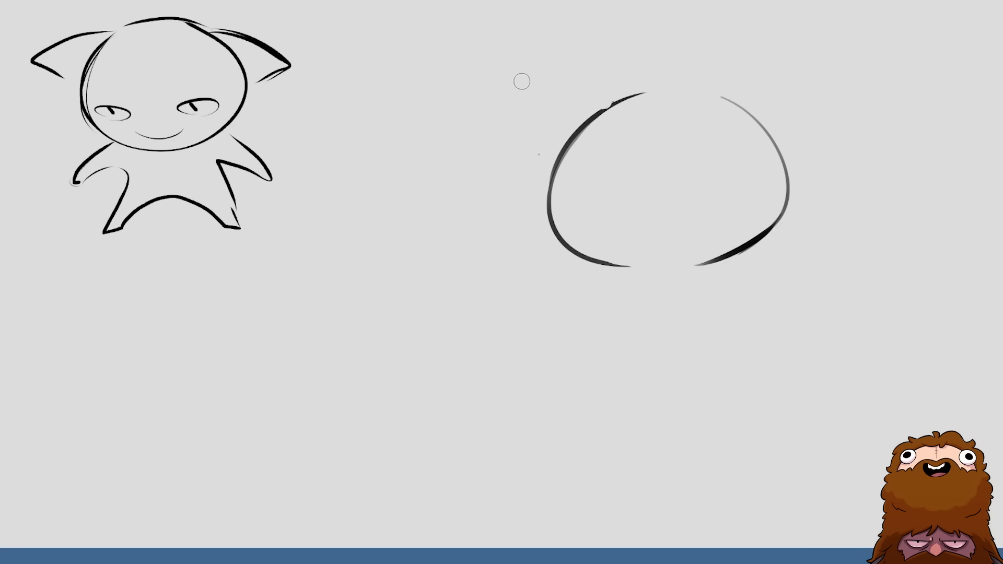
# - Try long pointed ears with inner-ear lines on both sides of the large head
pyautogui.press('e')
pyautogui.moveTo(606, 101)
pyautogui.mouseDown()
pyautogui.moveTo(572, 99)
pyautogui.moveTo(439, 135)
pyautogui.moveTo(546, 190)
pyautogui.mouseUp()
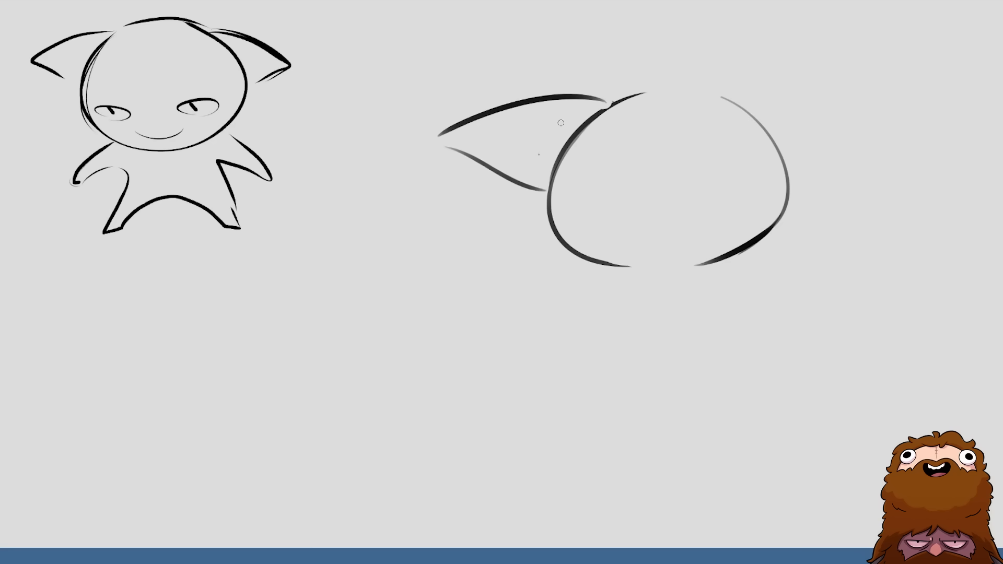
pyautogui.moveTo(491, 135); pyautogui.dragTo(557, 146)
pyautogui.moveTo(720, 92)
pyautogui.mouseDown()
pyautogui.moveTo(912, 82)
pyautogui.moveTo(795, 162)
pyautogui.mouseUp()
pyautogui.moveTo(824, 84); pyautogui.dragTo(783, 121)
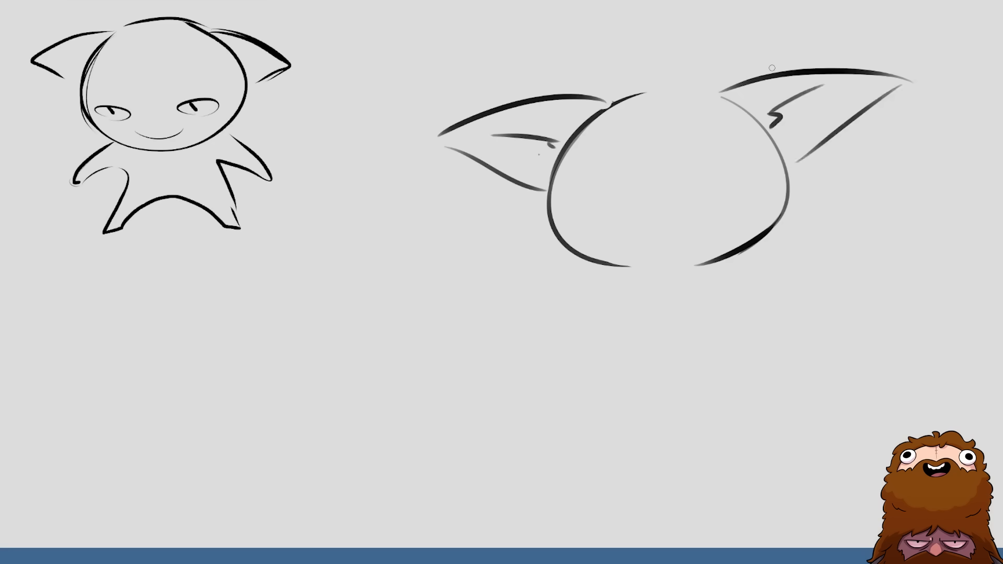
# - Erase the large head's right ear, redraw it pointing lower, and join the ears with a curved line over the head
pyautogui.press('e')
pyautogui.moveTo(730, 89)
pyautogui.mouseDown()
pyautogui.moveTo(791, 141)
pyautogui.moveTo(786, 97)
pyautogui.moveTo(814, 157)
pyautogui.moveTo(813, 67)
pyautogui.moveTo(826, 76)
pyautogui.moveTo(636, 98)
pyautogui.moveTo(658, 71)
pyautogui.moveTo(571, 139)
pyautogui.moveTo(708, 91)
pyautogui.moveTo(876, 111)
pyautogui.moveTo(788, 169)
pyautogui.mouseUp()
pyautogui.press('b')
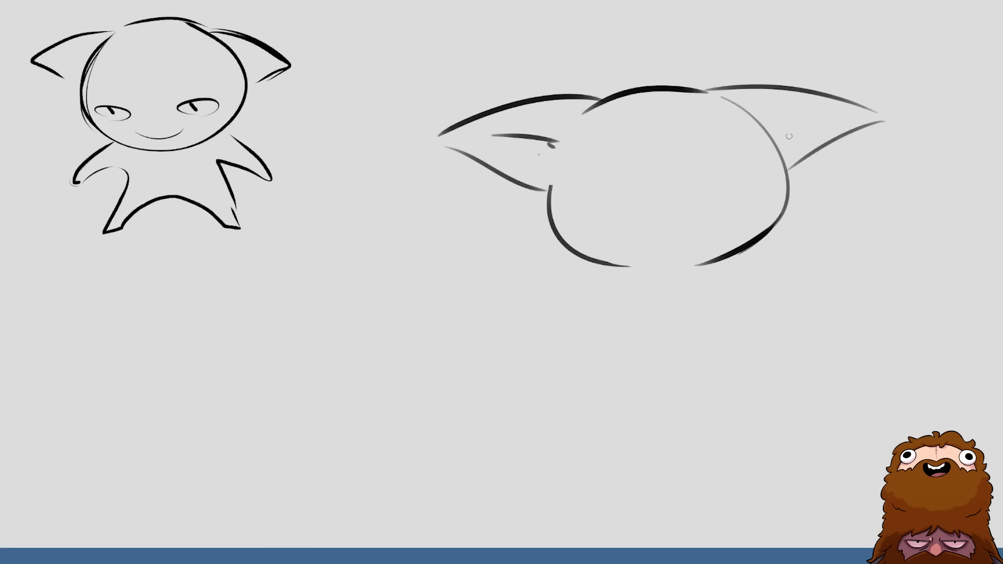
pyautogui.moveTo(761, 121); pyautogui.dragTo(849, 106)
# - Erase both long ears and redraw them shorter and lower on the head, with inner-ear lines
pyautogui.press('e')
pyautogui.moveTo(721, 97)
pyautogui.mouseDown()
pyautogui.moveTo(794, 152)
pyautogui.moveTo(779, 137)
pyautogui.moveTo(801, 144)
pyautogui.moveTo(761, 82)
pyautogui.moveTo(850, 150)
pyautogui.moveTo(806, 94)
pyautogui.moveTo(888, 118)
pyautogui.mouseUp()
pyautogui.moveTo(596, 96)
pyautogui.mouseDown()
pyautogui.moveTo(539, 195)
pyautogui.moveTo(564, 120)
pyautogui.moveTo(506, 171)
pyautogui.moveTo(474, 127)
pyautogui.moveTo(548, 85)
pyautogui.moveTo(510, 127)
pyautogui.moveTo(552, 116)
pyautogui.moveTo(583, 92)
pyautogui.moveTo(608, 47)
pyautogui.moveTo(623, 95)
pyautogui.moveTo(493, 182)
pyautogui.moveTo(547, 198)
pyautogui.moveTo(540, 175)
pyautogui.moveTo(495, 192)
pyautogui.moveTo(548, 199)
pyautogui.mouseUp()
pyautogui.moveTo(757, 112)
pyautogui.mouseDown()
pyautogui.moveTo(832, 136)
pyautogui.moveTo(792, 165)
pyautogui.mouseUp()
pyautogui.moveTo(778, 141); pyautogui.dragTo(809, 135)
pyautogui.moveTo(539, 177); pyautogui.dragTo(510, 179)
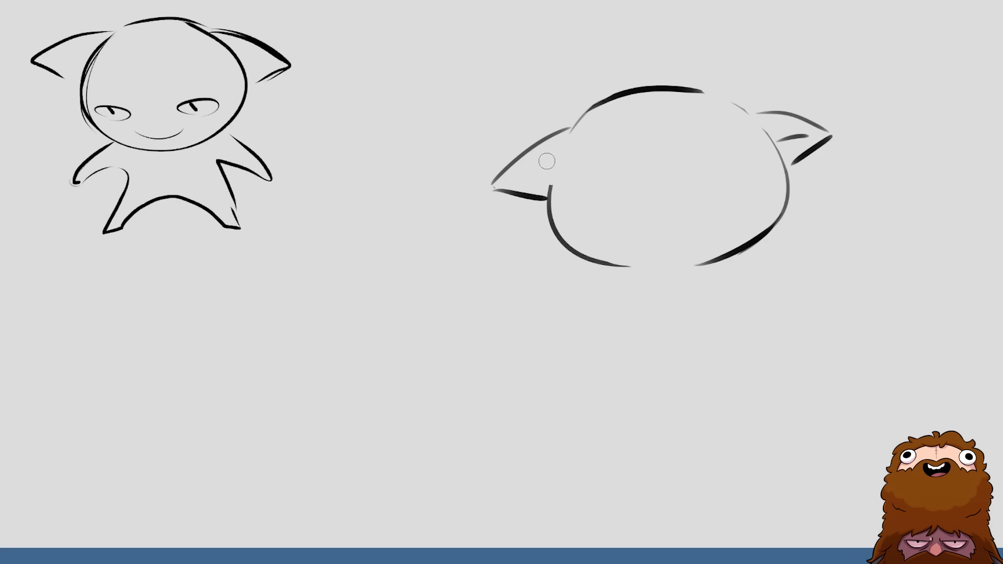
pyautogui.moveTo(503, 182); pyautogui.dragTo(548, 172)
# - Erase the short right ear, redraw it slightly longer, and connect it to the top of the head
pyautogui.moveTo(781, 132)
pyautogui.mouseDown()
pyautogui.moveTo(797, 161)
pyautogui.moveTo(780, 128)
pyautogui.moveTo(828, 138)
pyautogui.mouseUp()
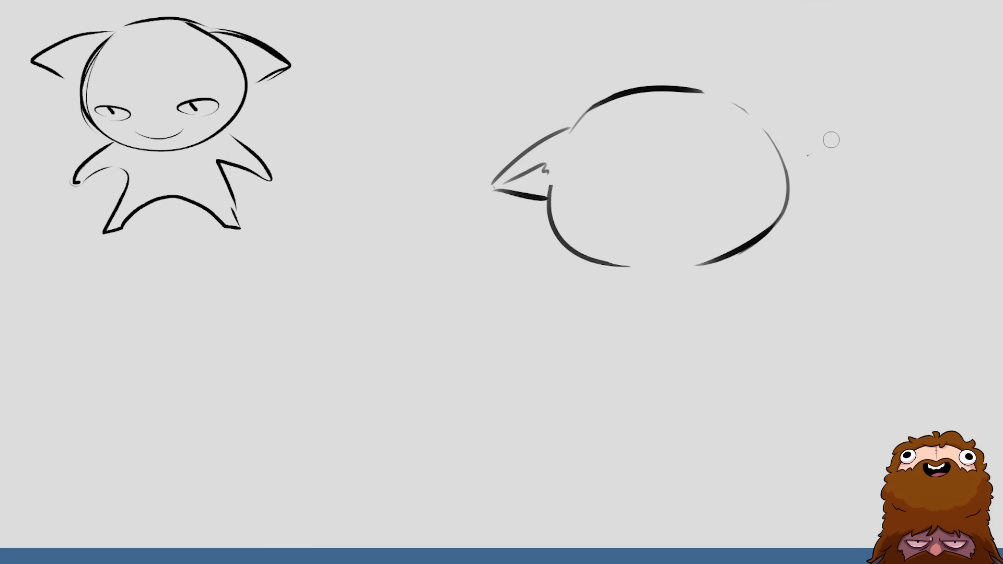
pyautogui.moveTo(755, 109)
pyautogui.mouseDown()
pyautogui.moveTo(821, 119)
pyautogui.moveTo(810, 110)
pyautogui.moveTo(860, 129)
pyautogui.mouseUp()
pyautogui.moveTo(855, 137); pyautogui.dragTo(792, 171)
pyautogui.moveTo(772, 132); pyautogui.dragTo(834, 131)
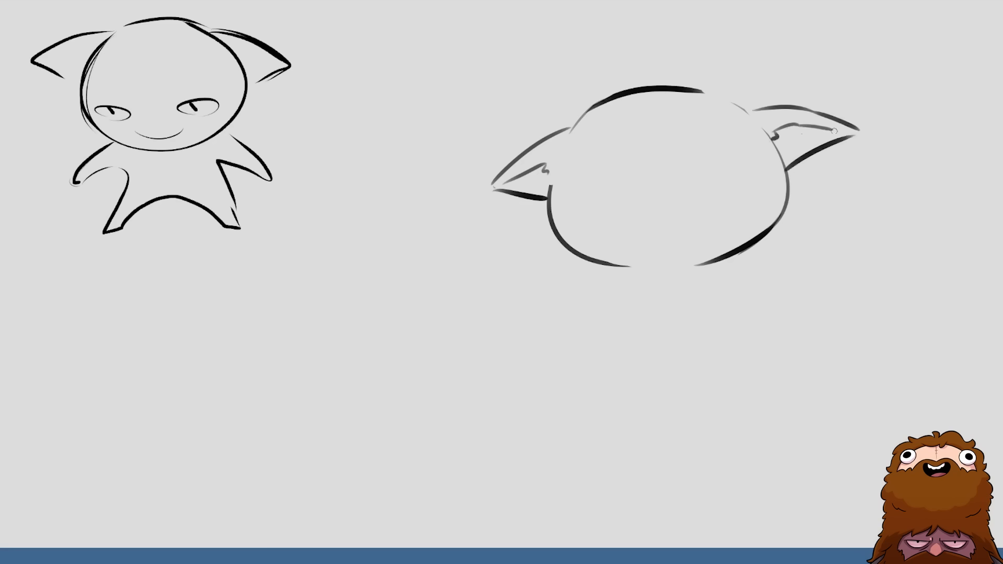
pyautogui.moveTo(715, 93)
pyautogui.mouseDown()
pyautogui.moveTo(753, 110)
pyautogui.moveTo(742, 108)
pyautogui.moveTo(829, 105)
pyautogui.moveTo(865, 131)
pyautogui.mouseUp()
pyautogui.moveTo(793, 107); pyautogui.dragTo(840, 127)
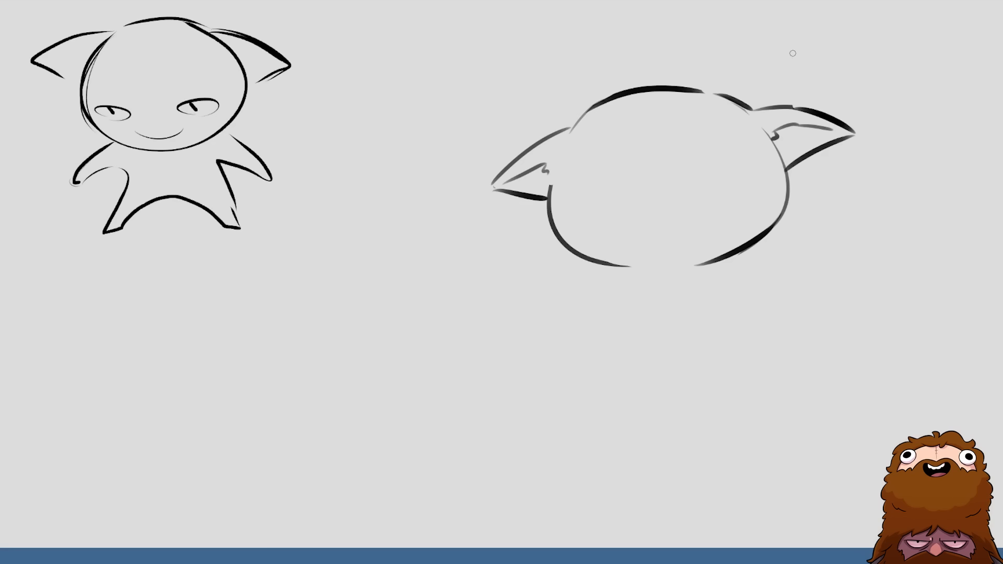
# - Redraw the right ear drooping lower with an inner fold, and darken the left ear's upper edge into the head outline
pyautogui.press('e')
pyautogui.moveTo(776, 133)
pyautogui.mouseDown()
pyautogui.moveTo(796, 166)
pyautogui.moveTo(784, 144)
pyautogui.moveTo(849, 130)
pyautogui.mouseUp()
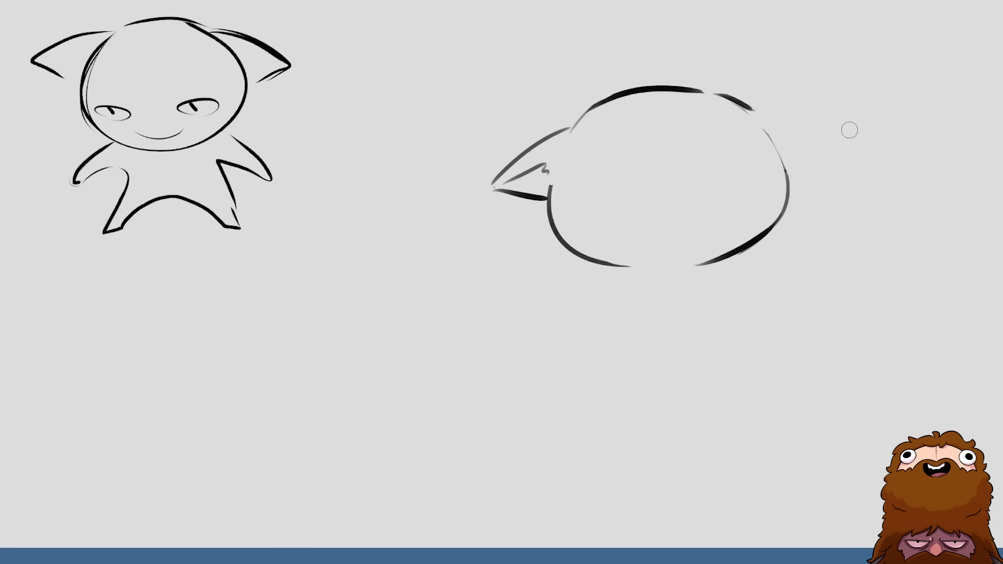
pyautogui.press('e')
pyautogui.moveTo(757, 111); pyautogui.dragTo(839, 147)
pyautogui.moveTo(789, 181); pyautogui.dragTo(830, 151)
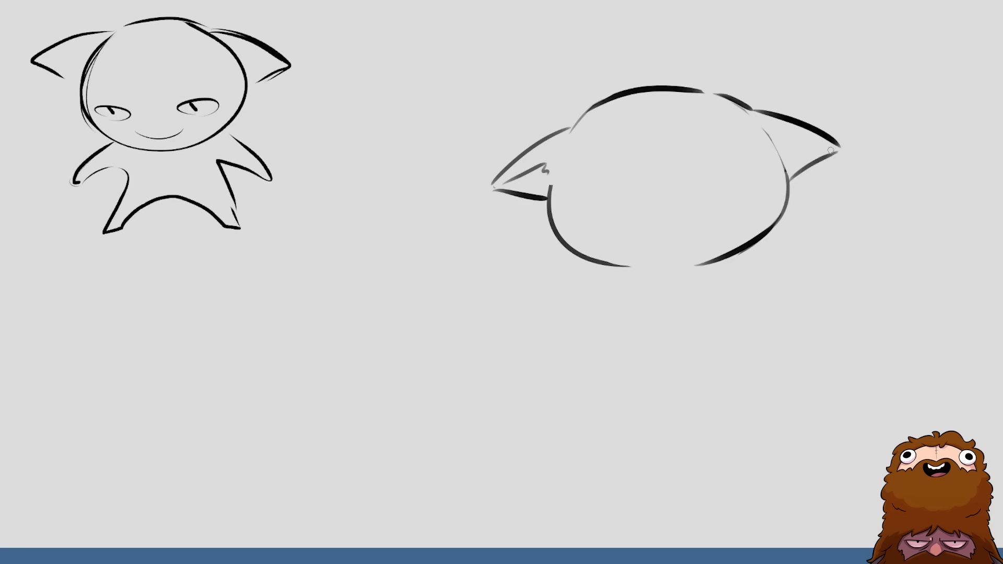
pyautogui.moveTo(768, 132)
pyautogui.mouseDown()
pyautogui.moveTo(813, 144)
pyautogui.moveTo(785, 149)
pyautogui.moveTo(825, 145)
pyautogui.mouseUp()
pyautogui.moveTo(492, 185); pyautogui.dragTo(608, 98)
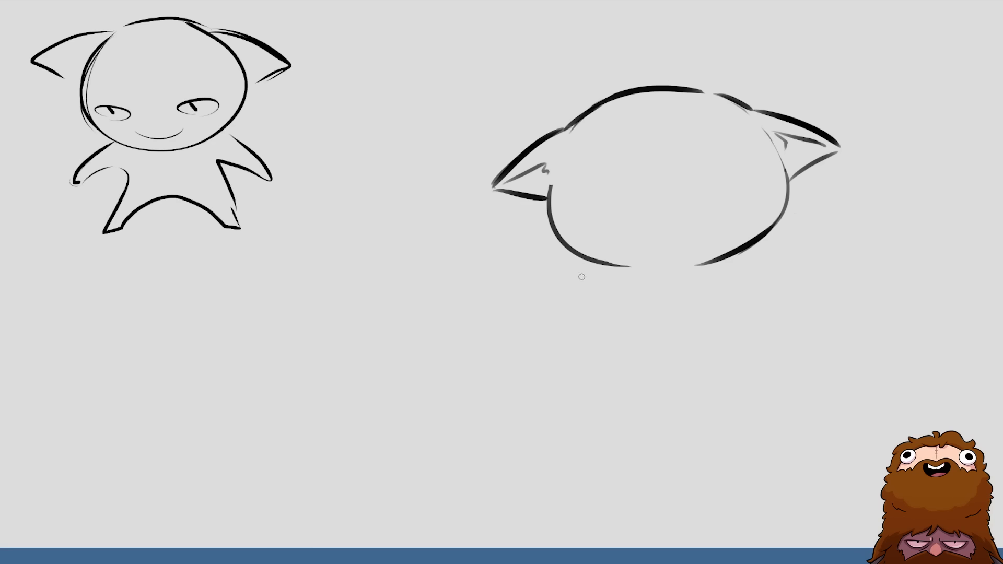
# - Sketch two short shoulder lines below the large head and the upper and lower lids of both eyes
pyautogui.moveTo(582, 263); pyautogui.dragTo(549, 301)
pyautogui.moveTo(773, 236); pyautogui.dragTo(839, 254)
pyautogui.moveTo(573, 206)
pyautogui.mouseDown()
pyautogui.moveTo(714, 178)
pyautogui.moveTo(745, 185)
pyautogui.mouseUp()
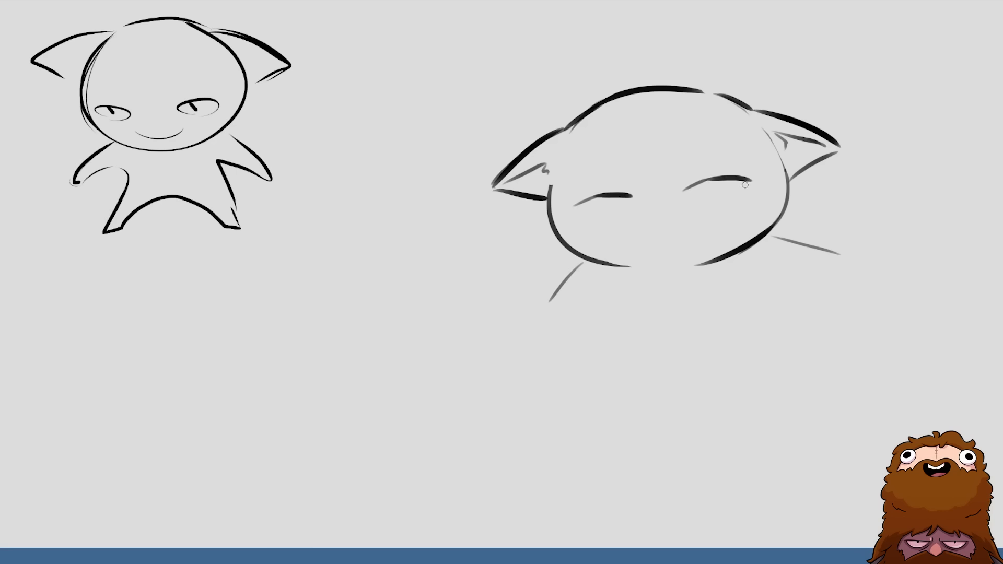
pyautogui.moveTo(575, 211)
pyautogui.mouseDown()
pyautogui.moveTo(606, 221)
pyautogui.moveTo(633, 203)
pyautogui.moveTo(685, 197)
pyautogui.moveTo(713, 210)
pyautogui.moveTo(745, 199)
pyautogui.mouseUp()
pyautogui.moveTo(740, 179); pyautogui.dragTo(752, 186)
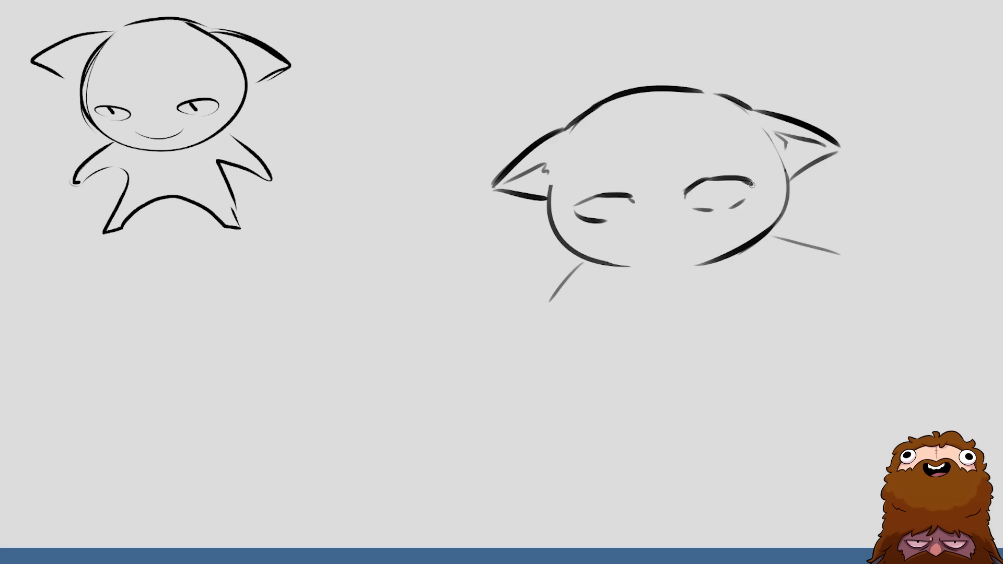
# - Add dark pupils to both eyes, refine the lid lines, and draw a curved smile below them
pyautogui.moveTo(633, 203)
pyautogui.mouseDown()
pyautogui.moveTo(629, 212)
pyautogui.moveTo(601, 203)
pyautogui.mouseUp()
pyautogui.moveTo(700, 190)
pyautogui.mouseDown()
pyautogui.moveTo(708, 185)
pyautogui.moveTo(713, 197)
pyautogui.mouseUp()
pyautogui.moveTo(601, 204)
pyautogui.mouseDown()
pyautogui.moveTo(599, 213)
pyautogui.moveTo(602, 201)
pyautogui.mouseUp()
pyautogui.moveTo(712, 197)
pyautogui.mouseDown()
pyautogui.moveTo(723, 177)
pyautogui.moveTo(758, 187)
pyautogui.mouseUp()
pyautogui.moveTo(568, 210); pyautogui.dragTo(617, 197)
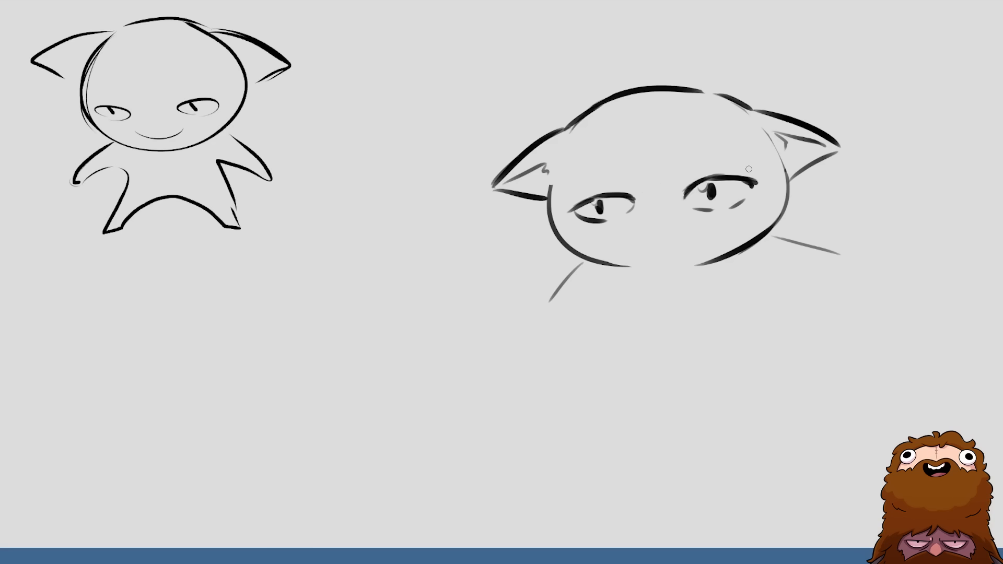
pyautogui.moveTo(623, 197); pyautogui.dragTo(634, 199)
pyautogui.moveTo(639, 245)
pyautogui.mouseDown()
pyautogui.moveTo(664, 249)
pyautogui.moveTo(687, 236)
pyautogui.moveTo(641, 243)
pyautogui.moveTo(694, 231)
pyautogui.mouseUp()
# - Erase the large head's left eye and redraw it slightly higher with a slanted upper lid and dark pupil
pyautogui.hotkey('ctrl', 'z')
pyautogui.hotkey('ctrl', 'z')
pyautogui.moveTo(630, 202); pyautogui.dragTo(635, 204)
pyautogui.moveTo(574, 212); pyautogui.dragTo(635, 197)
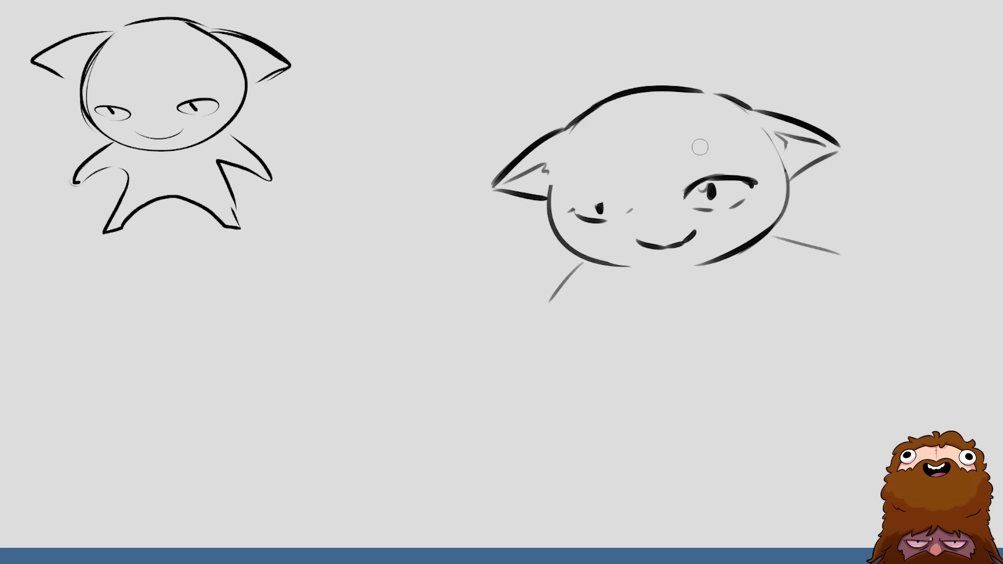
pyautogui.moveTo(635, 211)
pyautogui.mouseDown()
pyautogui.moveTo(572, 214)
pyautogui.moveTo(625, 191)
pyautogui.moveTo(587, 208)
pyautogui.moveTo(631, 214)
pyautogui.mouseUp()
pyautogui.moveTo(634, 210)
pyautogui.mouseDown()
pyautogui.moveTo(623, 196)
pyautogui.moveTo(600, 202)
pyautogui.moveTo(605, 192)
pyautogui.mouseUp()
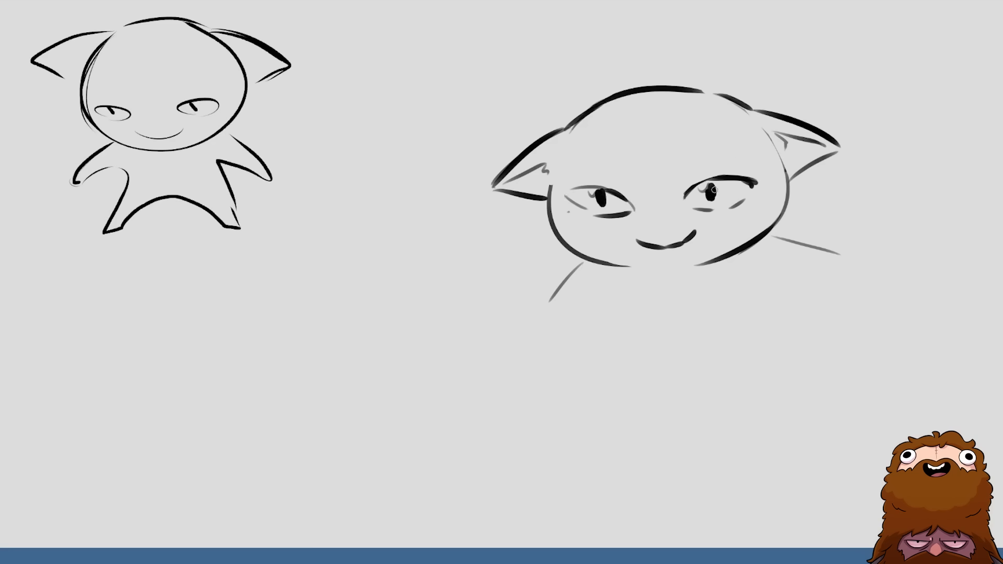
# - Add short slanted eyebrow strokes above both eyes and strengthen the lid lines and eye corners
pyautogui.moveTo(715, 190); pyautogui.dragTo(706, 167)
pyautogui.moveTo(616, 178); pyautogui.dragTo(631, 185)
pyautogui.moveTo(563, 194); pyautogui.dragTo(585, 186)
pyautogui.moveTo(757, 187)
pyautogui.mouseDown()
pyautogui.moveTo(743, 200)
pyautogui.moveTo(683, 201)
pyautogui.moveTo(716, 179)
pyautogui.mouseUp()
pyautogui.moveTo(636, 195); pyautogui.dragTo(624, 206)
# - Erase the lower jaw line on both sides of the large head and redraw the cheeks with a steeper curve
pyautogui.press('e')
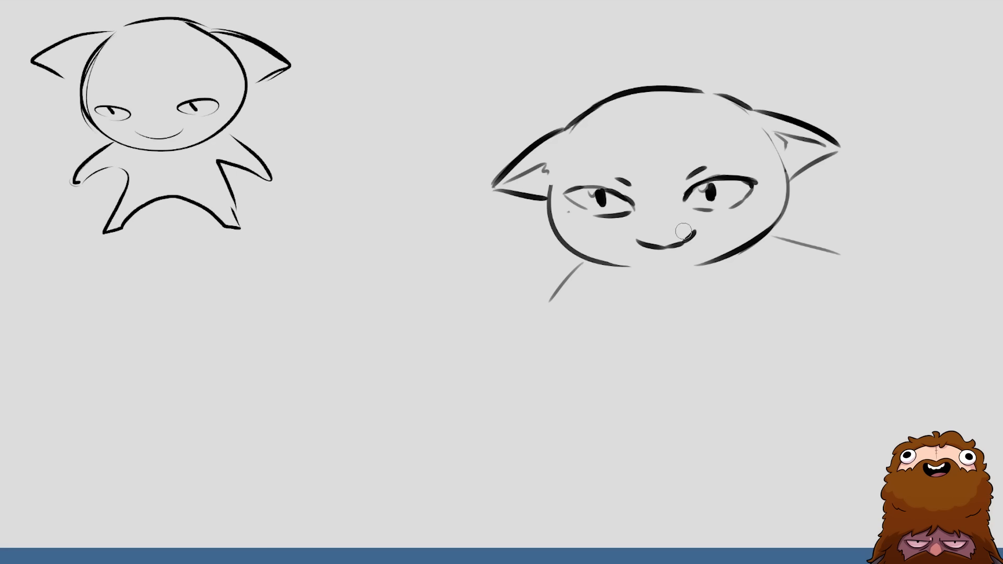
pyautogui.moveTo(786, 201); pyautogui.dragTo(726, 254)
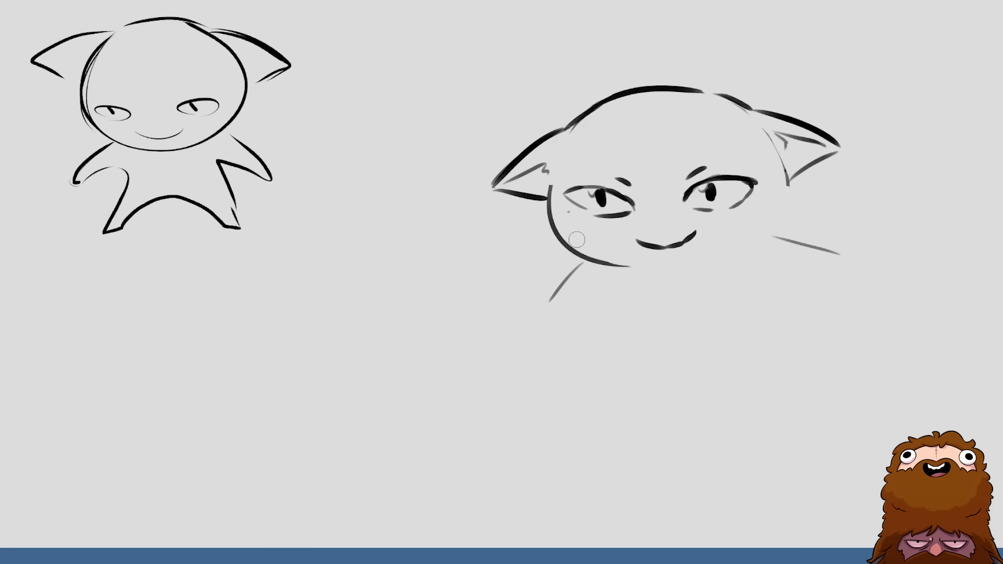
pyautogui.moveTo(577, 239); pyautogui.dragTo(603, 224)
pyautogui.press('b')
pyautogui.moveTo(786, 192); pyautogui.dragTo(745, 248)
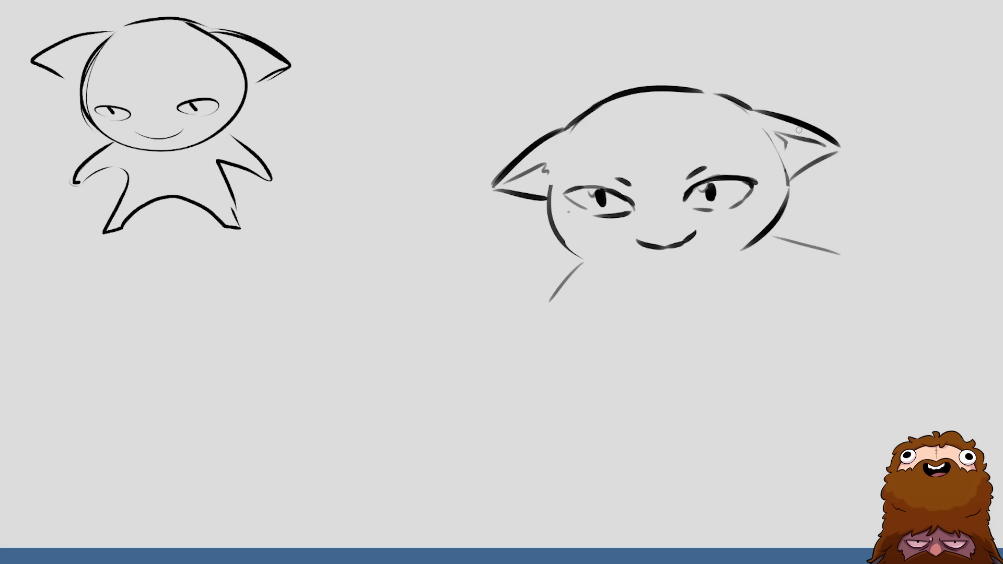
# - Draw the jaw and chin strokes closing the bottom of the large head, and erase the faint right shoulder line
pyautogui.moveTo(551, 218)
pyautogui.mouseDown()
pyautogui.moveTo(621, 258)
pyautogui.moveTo(695, 261)
pyautogui.mouseUp()
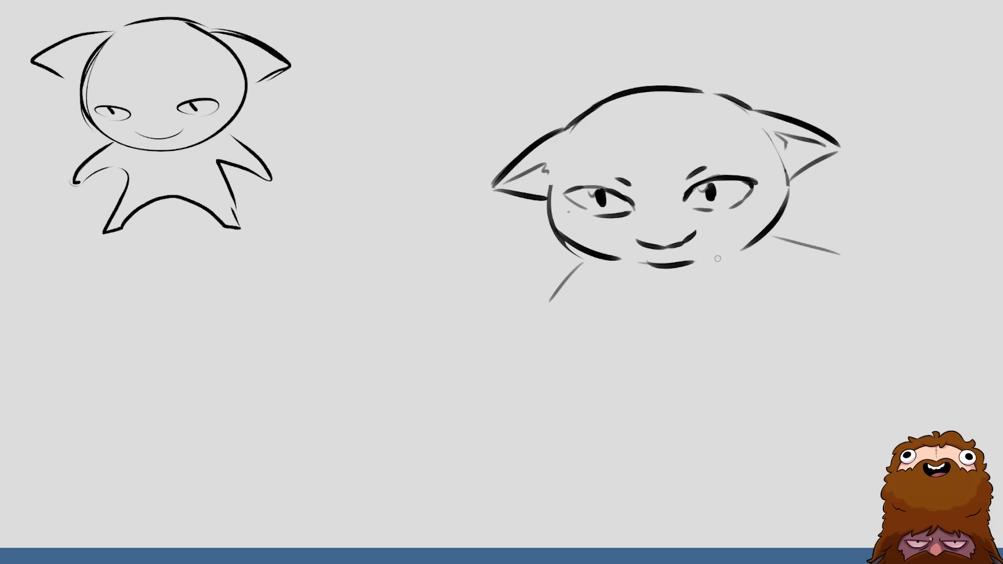
pyautogui.press('e')
pyautogui.moveTo(774, 236); pyautogui.dragTo(840, 254)
pyautogui.press('b')
pyautogui.moveTo(751, 250); pyautogui.dragTo(763, 241)
# - Add a short neck mark under the chin and sketch both sloping shoulder lines, redrawing the left one longer
pyautogui.moveTo(654, 277); pyautogui.dragTo(675, 280)
pyautogui.moveTo(682, 277); pyautogui.dragTo(693, 276)
pyautogui.moveTo(583, 257); pyautogui.dragTo(540, 302)
pyautogui.moveTo(770, 234); pyautogui.dragTo(806, 247)
pyautogui.press('e')
pyautogui.moveTo(579, 264); pyautogui.dragTo(541, 302)
pyautogui.press('b')
pyautogui.moveTo(583, 255); pyautogui.dragTo(524, 314)
# - Sketch the left arm's underside, both armpits and the chest guide lines below the large head, and darken the right jaw
pyautogui.moveTo(579, 302); pyautogui.dragTo(528, 336)
pyautogui.moveTo(587, 300); pyautogui.dragTo(619, 318)
pyautogui.moveTo(621, 320); pyautogui.dragTo(627, 339)
pyautogui.moveTo(771, 273); pyautogui.dragTo(777, 309)
pyautogui.moveTo(634, 319); pyautogui.dragTo(705, 312)
pyautogui.moveTo(690, 277); pyautogui.dragTo(701, 350)
pyautogui.moveTo(701, 261); pyautogui.dragTo(777, 210)
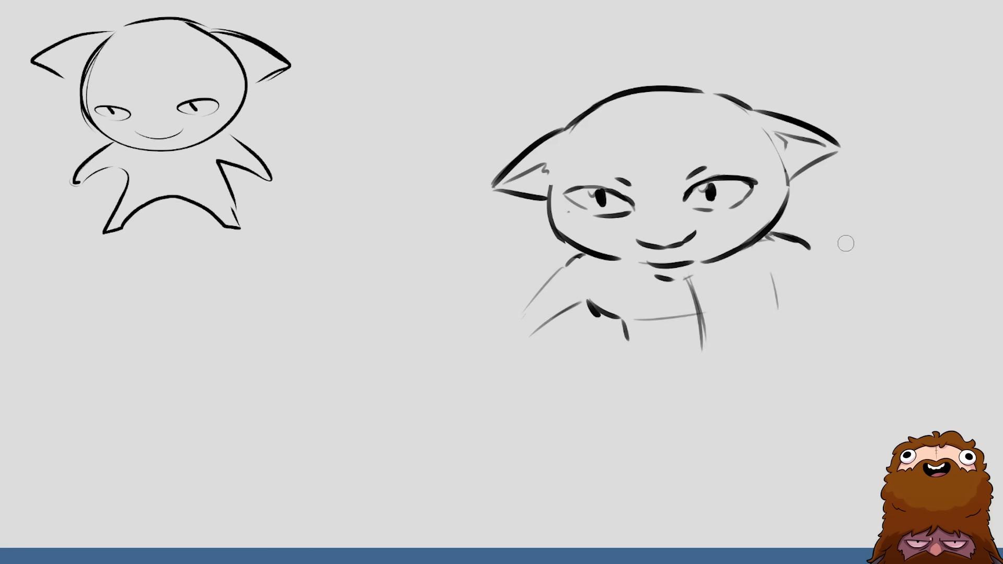
# - Darken the right ear's lower edge, then erase the top of the large head and redraw it slightly higher with short tufted strokes
pyautogui.moveTo(789, 181); pyautogui.dragTo(843, 155)
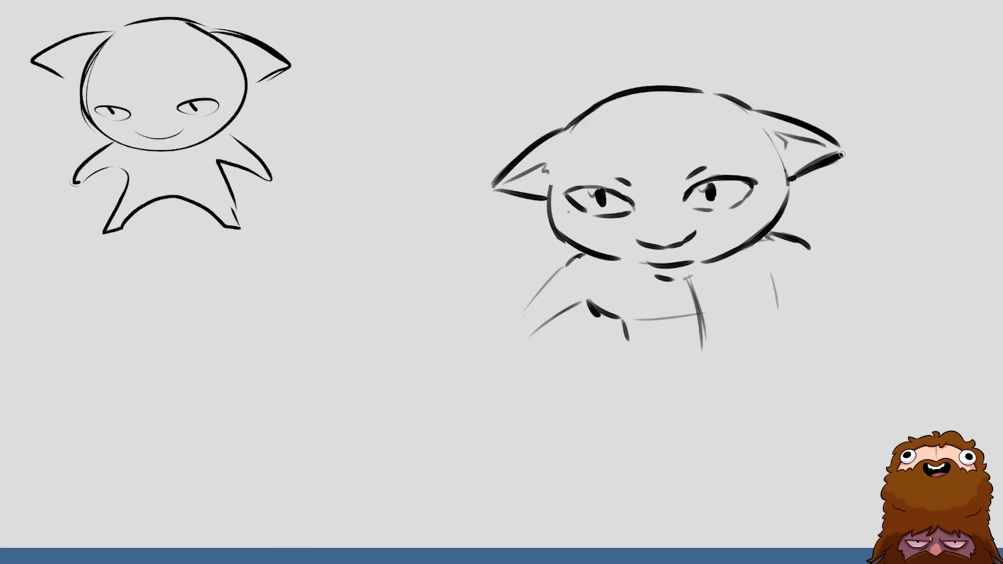
pyautogui.moveTo(753, 111); pyautogui.dragTo(700, 90)
pyautogui.press('e')
pyautogui.moveTo(640, 95)
pyautogui.mouseDown()
pyautogui.moveTo(672, 86)
pyautogui.moveTo(707, 91)
pyautogui.mouseUp()
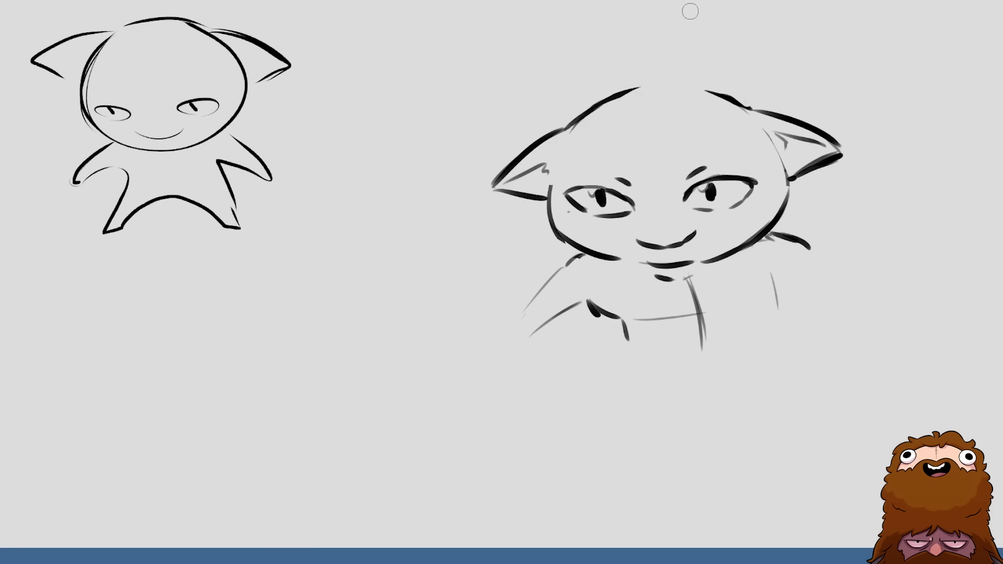
pyautogui.press('b')
pyautogui.moveTo(656, 116); pyautogui.dragTo(653, 170)
pyautogui.press('e')
pyautogui.moveTo(576, 133)
pyautogui.mouseDown()
pyautogui.moveTo(629, 99)
pyautogui.moveTo(659, 159)
pyautogui.mouseUp()
pyautogui.press('b')
pyautogui.moveTo(639, 82); pyautogui.dragTo(660, 82)
pyautogui.moveTo(660, 79); pyautogui.dragTo(726, 97)
# - Tighten the inner corners of both eyes, then erase the mouth and redraw the curved smile slightly farther left
pyautogui.moveTo(688, 193)
pyautogui.mouseDown()
pyautogui.moveTo(664, 243)
pyautogui.moveTo(640, 244)
pyautogui.mouseUp()
pyautogui.press('e')
pyautogui.press('b')
pyautogui.moveTo(625, 196)
pyautogui.mouseDown()
pyautogui.moveTo(641, 212)
pyautogui.moveTo(724, 177)
pyautogui.mouseUp()
pyautogui.press('e')
pyautogui.press('b')
pyautogui.press('e')
pyautogui.press('b')
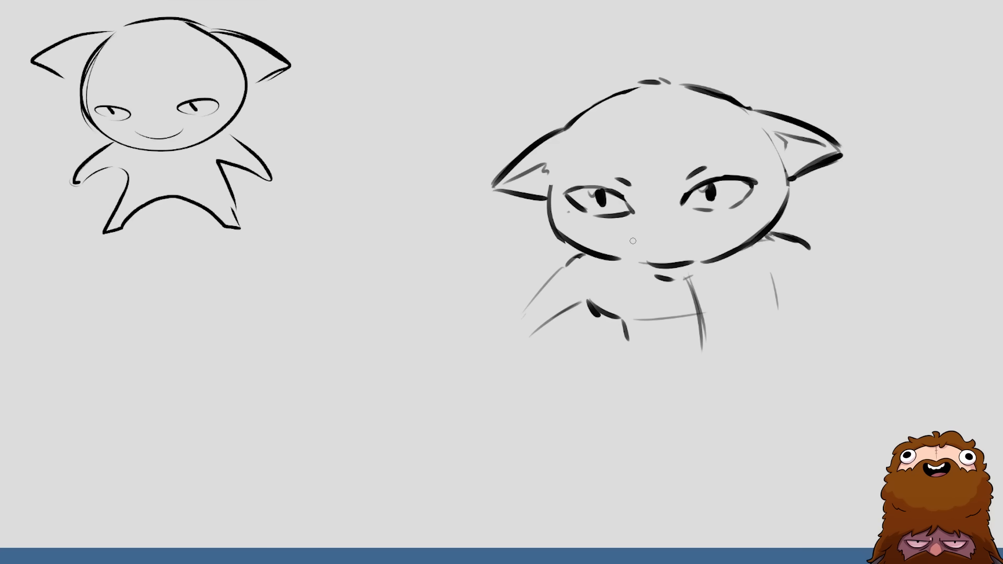
pyautogui.moveTo(631, 242)
pyautogui.mouseDown()
pyautogui.moveTo(661, 250)
pyautogui.moveTo(685, 234)
pyautogui.mouseUp()
# - Select both eyes and eyebrows with a freehand selection and move them slightly down the face
pyautogui.press('m')
pyautogui.moveTo(617, 156)
pyautogui.mouseDown()
pyautogui.moveTo(556, 198)
pyautogui.moveTo(726, 220)
pyautogui.moveTo(653, 144)
pyautogui.mouseUp()
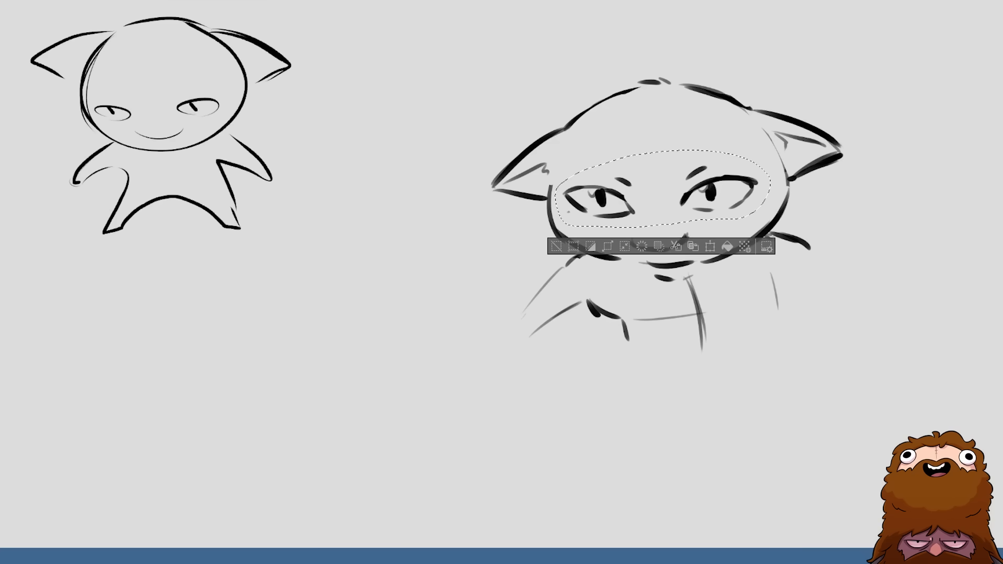
pyautogui.moveTo(749, 193); pyautogui.dragTo(748, 202)
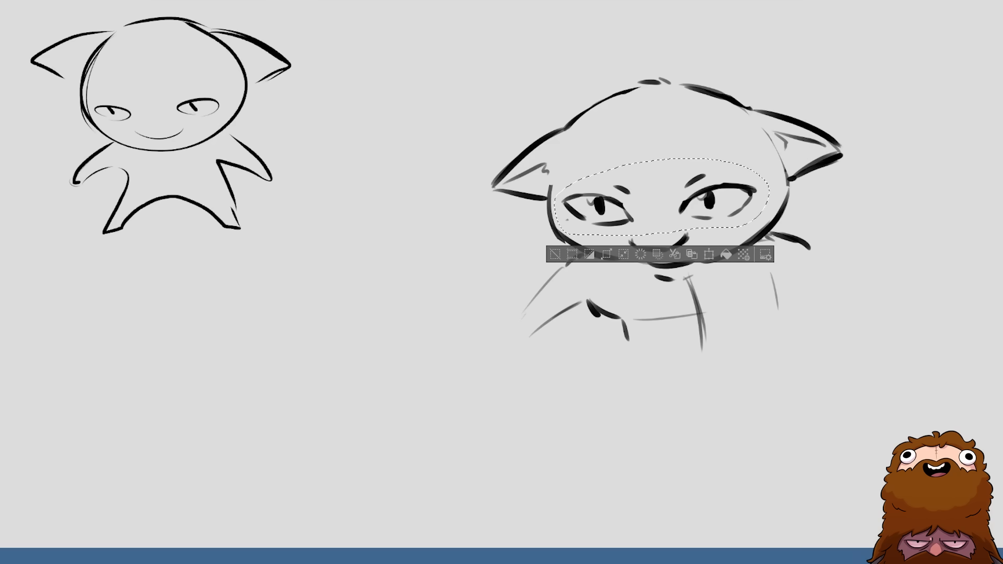
pyautogui.click(709, 256)
pyautogui.moveTo(771, 158); pyautogui.dragTo(753, 191)
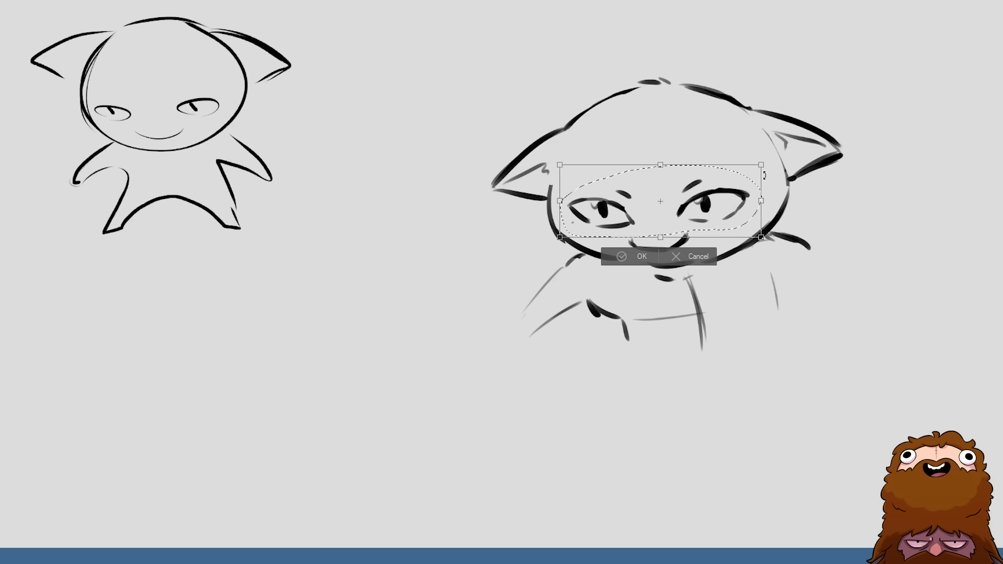
pyautogui.click(702, 256)
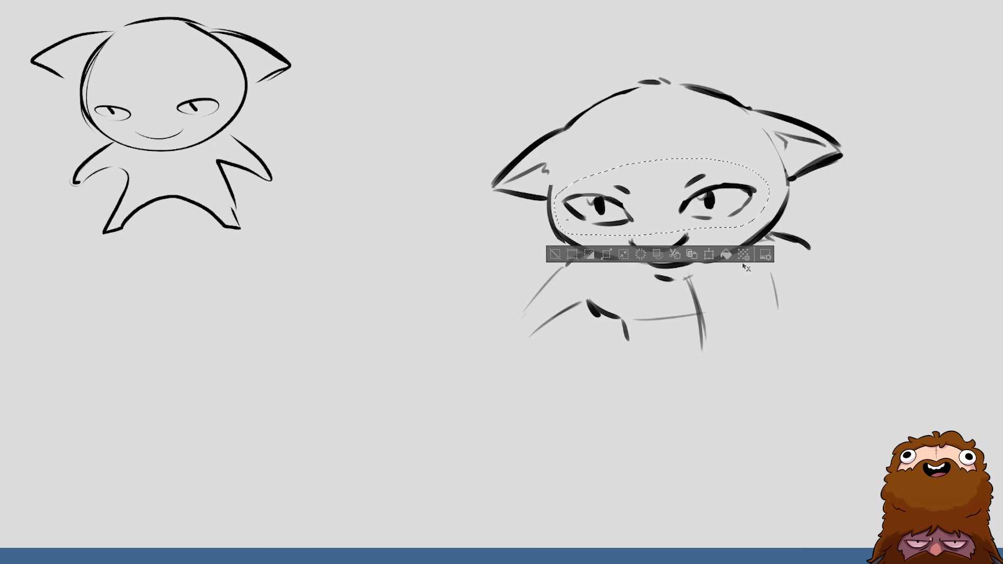
# - Scale the selected eyes and eyebrows down slightly, reposition them within the face, and deselect
pyautogui.click(708, 256)
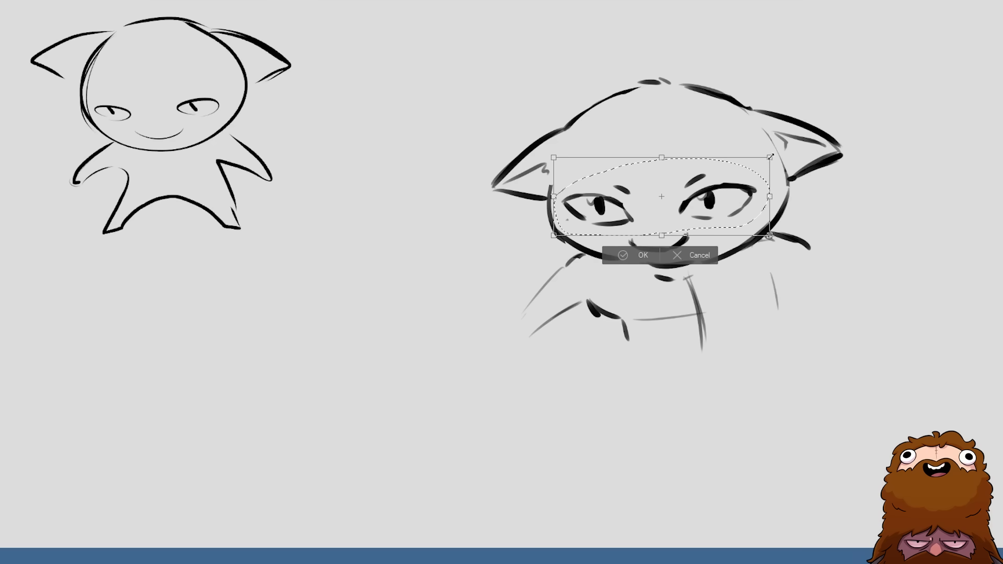
pyautogui.moveTo(771, 157); pyautogui.dragTo(750, 164)
pyautogui.moveTo(726, 206); pyautogui.dragTo(735, 208)
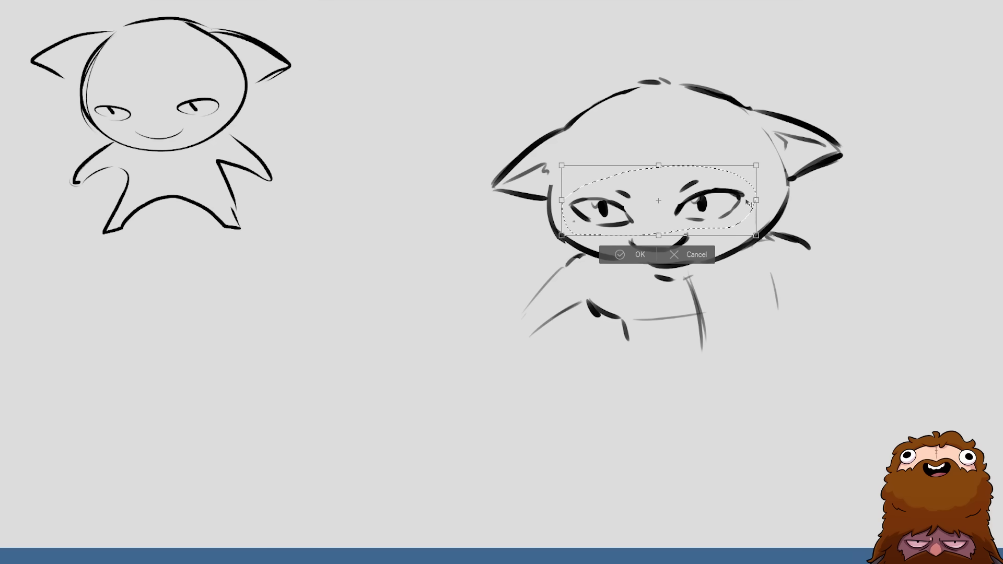
pyautogui.press('Return')
pyautogui.hotkey('ctrl', 'd')
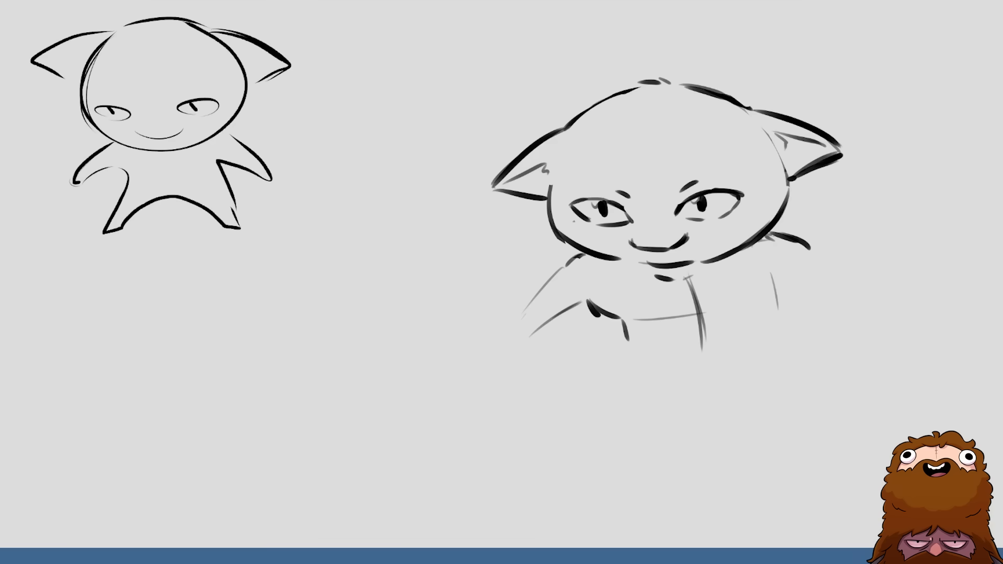
# - Draw the outer and inner contours of both outstretched arms, extending the left one into a forearm
pyautogui.moveTo(795, 241)
pyautogui.mouseDown()
pyautogui.moveTo(865, 299)
pyautogui.moveTo(859, 330)
pyautogui.mouseUp()
pyautogui.moveTo(842, 280); pyautogui.dragTo(894, 321)
pyautogui.moveTo(575, 258); pyautogui.dragTo(517, 324)
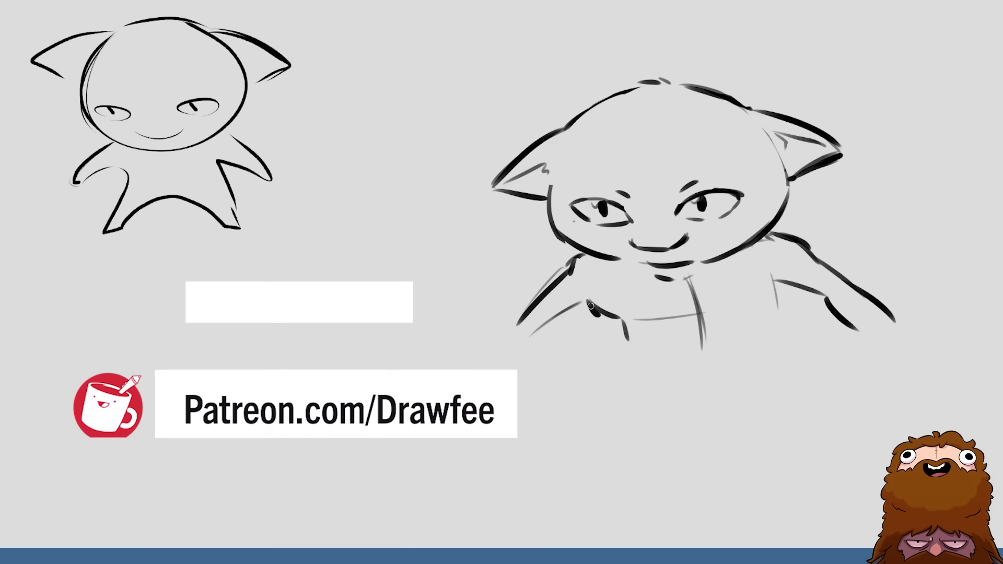
pyautogui.moveTo(588, 303); pyautogui.dragTo(549, 356)
pyautogui.moveTo(513, 320); pyautogui.dragTo(492, 357)
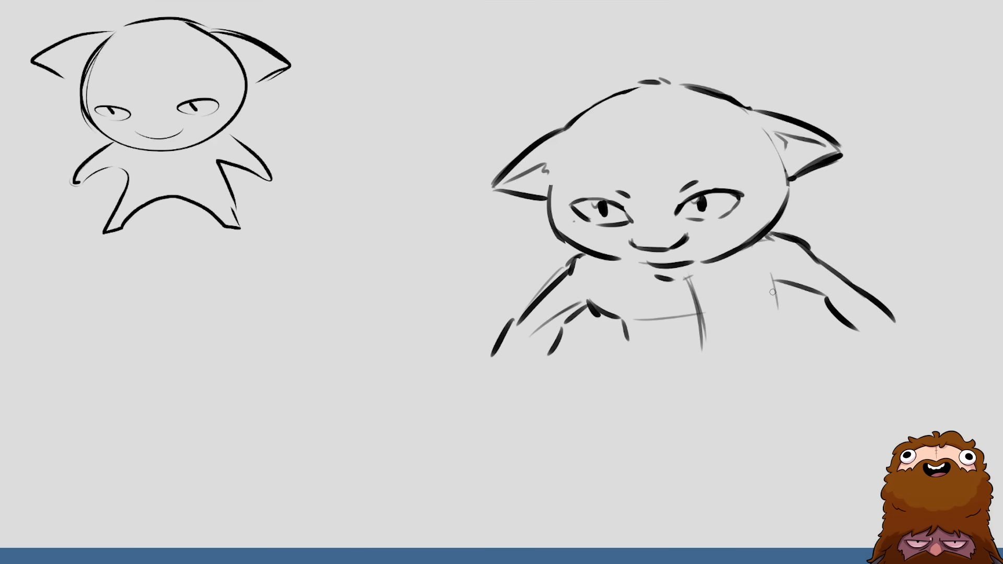
# - Erase the chest guide lines, add a short chest stroke, and draw the right side of the torso below the armpit
pyautogui.press('e')
pyautogui.moveTo(660, 281)
pyautogui.mouseDown()
pyautogui.moveTo(683, 283)
pyautogui.moveTo(706, 336)
pyautogui.moveTo(660, 310)
pyautogui.moveTo(704, 258)
pyautogui.moveTo(672, 314)
pyautogui.mouseUp()
pyautogui.press('b')
pyautogui.moveTo(777, 283); pyautogui.dragTo(781, 342)
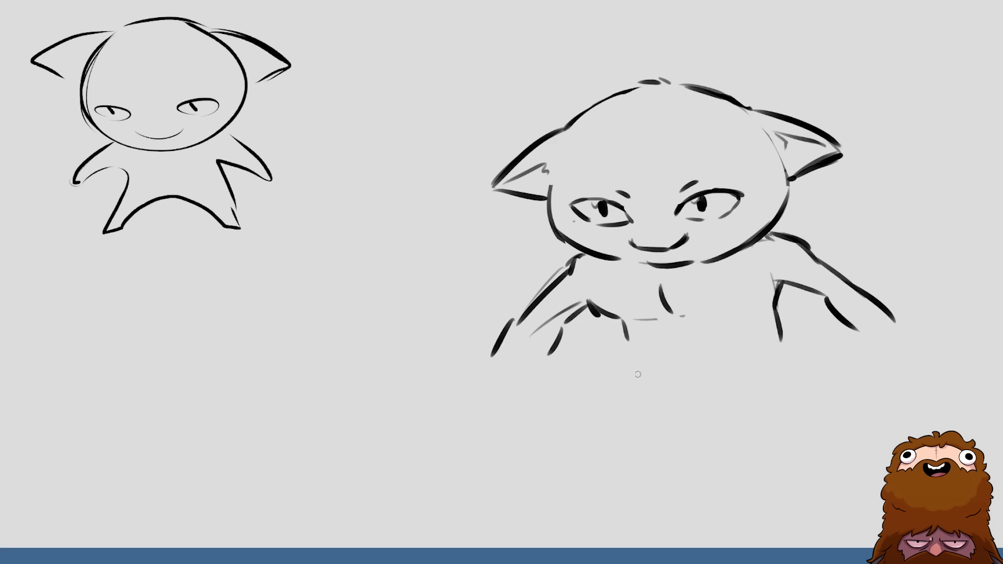
# - Draw flaring hip lines on both sides of the torso and an arched crotch line, redoing the left hip and the arch
pyautogui.moveTo(627, 337); pyautogui.dragTo(600, 410)
pyautogui.moveTo(640, 440); pyautogui.dragTo(717, 417)
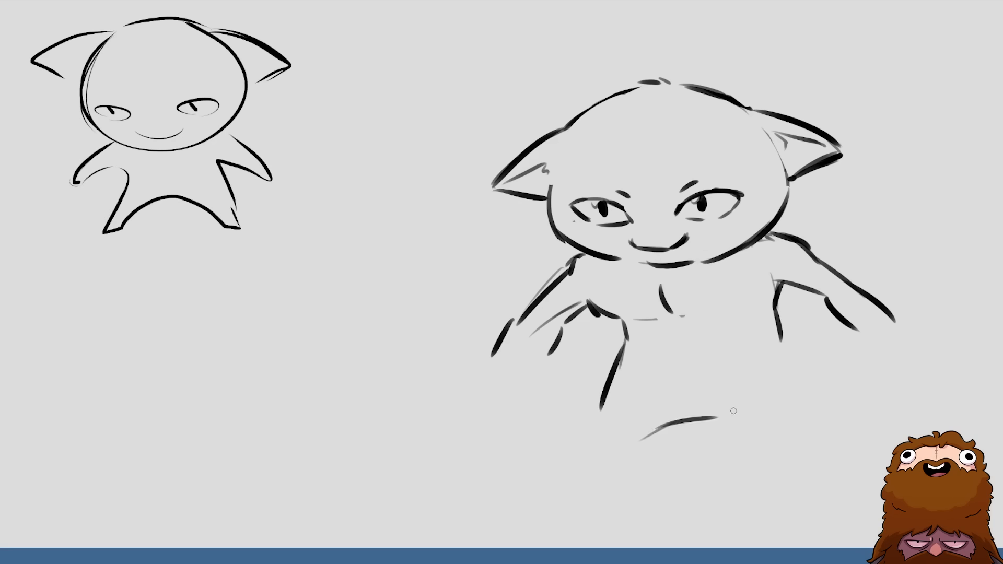
pyautogui.moveTo(782, 348); pyautogui.dragTo(830, 403)
pyautogui.press('e')
pyautogui.moveTo(638, 432); pyautogui.dragTo(713, 418)
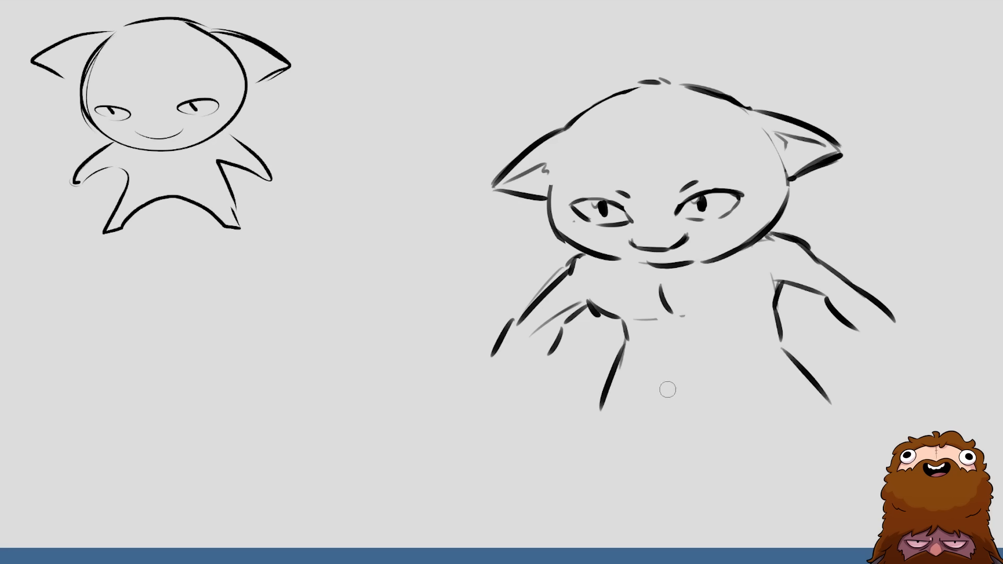
pyautogui.moveTo(624, 351); pyautogui.dragTo(596, 406)
pyautogui.press('b')
pyautogui.moveTo(624, 342)
pyautogui.mouseDown()
pyautogui.moveTo(635, 424)
pyautogui.moveTo(709, 396)
pyautogui.moveTo(760, 400)
pyautogui.mouseUp()
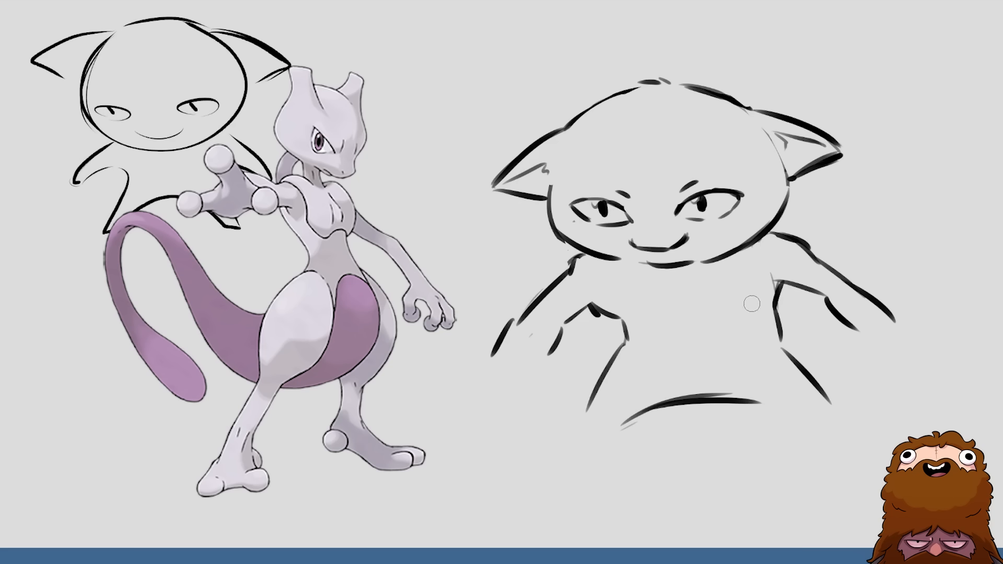
# - Add a small zigzag fur mark on the chest and jagged fur tufts on both shoulders
pyautogui.moveTo(659, 295); pyautogui.dragTo(666, 307)
pyautogui.moveTo(784, 233); pyautogui.dragTo(814, 240)
pyautogui.moveTo(567, 268); pyautogui.dragTo(584, 259)
pyautogui.hotkey('ctrl', 'z')
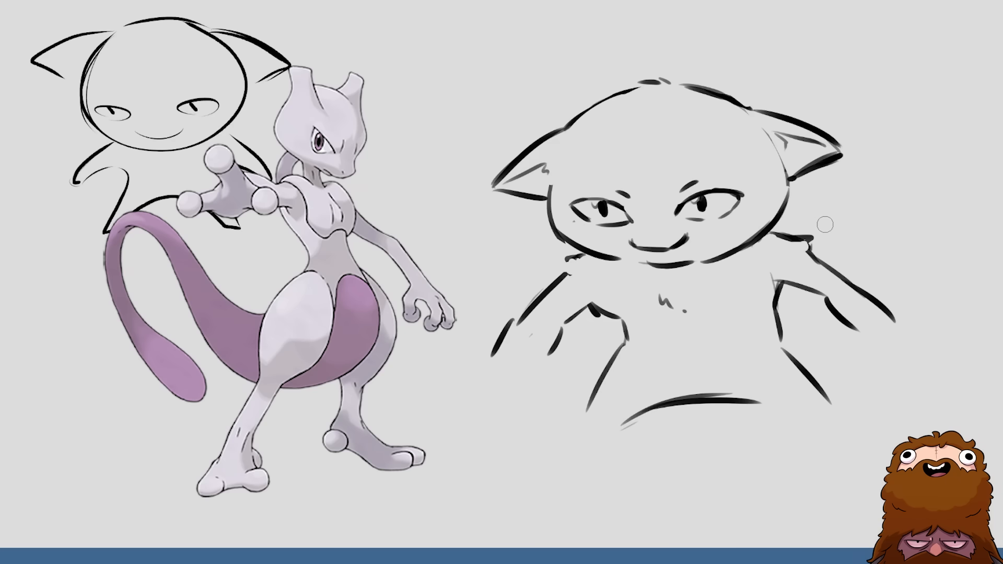
pyautogui.moveTo(562, 257); pyautogui.dragTo(585, 261)
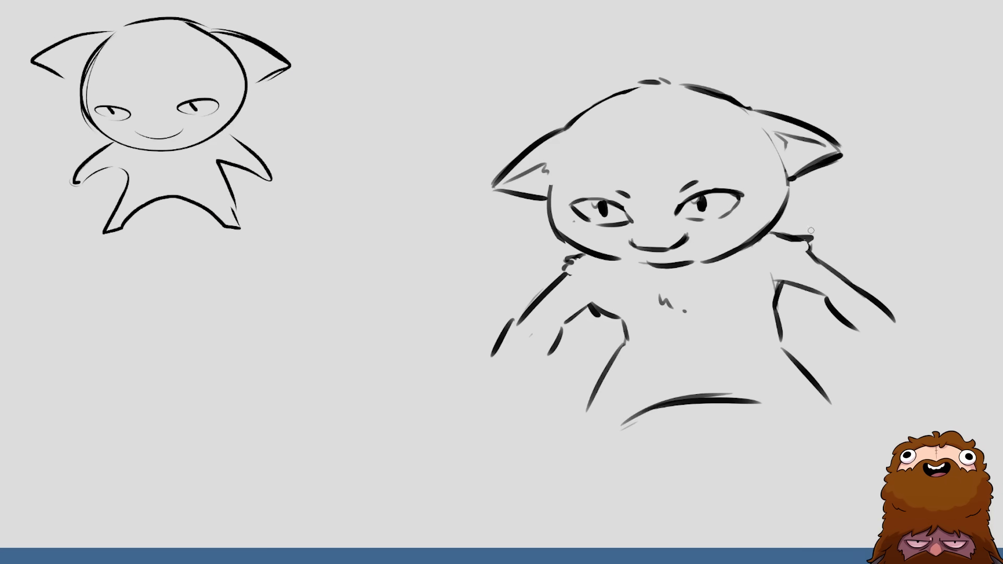
pyautogui.moveTo(812, 236); pyautogui.dragTo(808, 254)
# - Extend the left thigh into a bent lower leg with a short sole line for the foot
pyautogui.moveTo(612, 357); pyautogui.dragTo(561, 483)
pyautogui.moveTo(632, 426)
pyautogui.mouseDown()
pyautogui.moveTo(621, 472)
pyautogui.moveTo(550, 488)
pyautogui.mouseUp()
pyautogui.moveTo(548, 500); pyautogui.dragTo(587, 492)
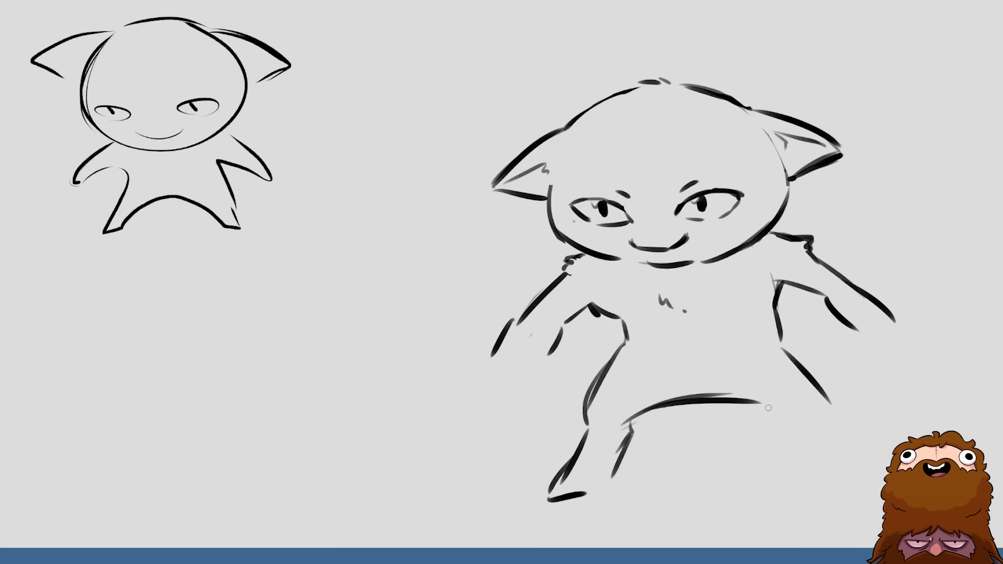
# - Try a right thigh contour, then erase it along with the crotch arch's right end and most of the left outer thigh
pyautogui.moveTo(752, 405); pyautogui.dragTo(794, 431)
pyautogui.moveTo(783, 337); pyautogui.dragTo(842, 413)
pyautogui.press('e')
pyautogui.moveTo(786, 339)
pyautogui.mouseDown()
pyautogui.moveTo(839, 398)
pyautogui.moveTo(721, 400)
pyautogui.moveTo(775, 412)
pyautogui.moveTo(694, 399)
pyautogui.mouseUp()
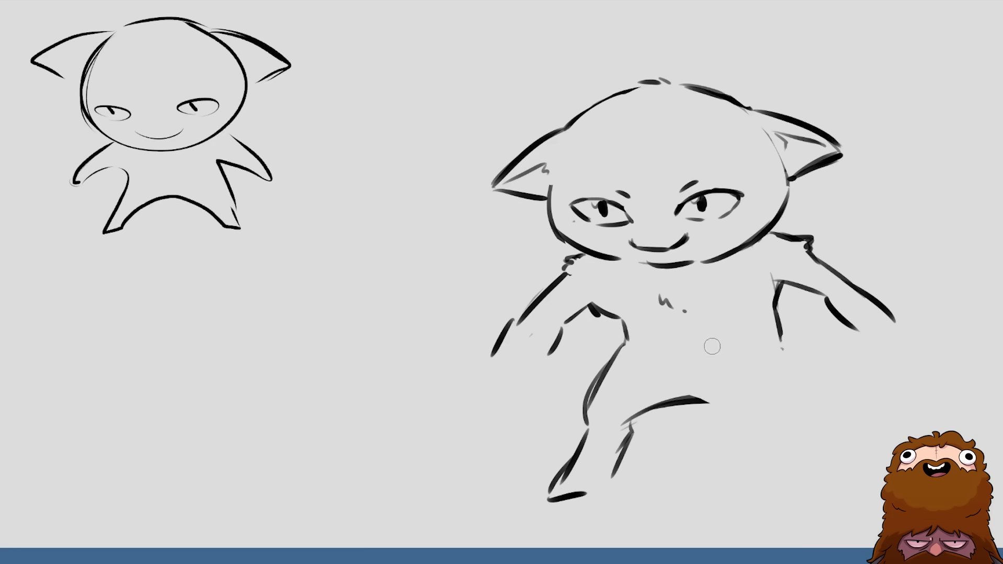
pyautogui.moveTo(597, 431)
pyautogui.mouseDown()
pyautogui.moveTo(615, 377)
pyautogui.moveTo(630, 369)
pyautogui.mouseUp()
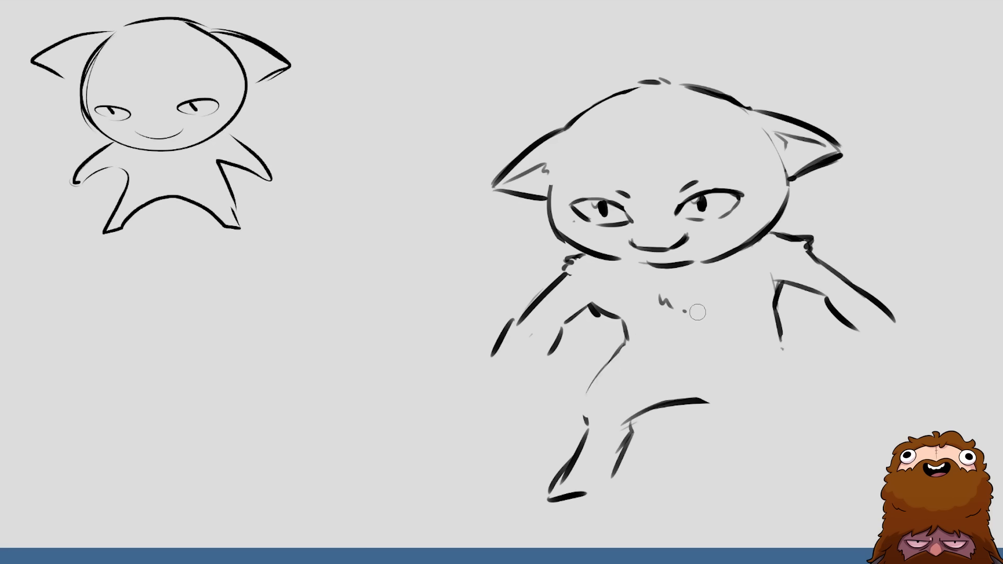
# - Add a small tuft at the base of the right ear, clean up the left ear tip, and darken the left cheek
pyautogui.press('e')
pyautogui.moveTo(747, 110); pyautogui.dragTo(762, 106)
pyautogui.moveTo(502, 176); pyautogui.dragTo(492, 186)
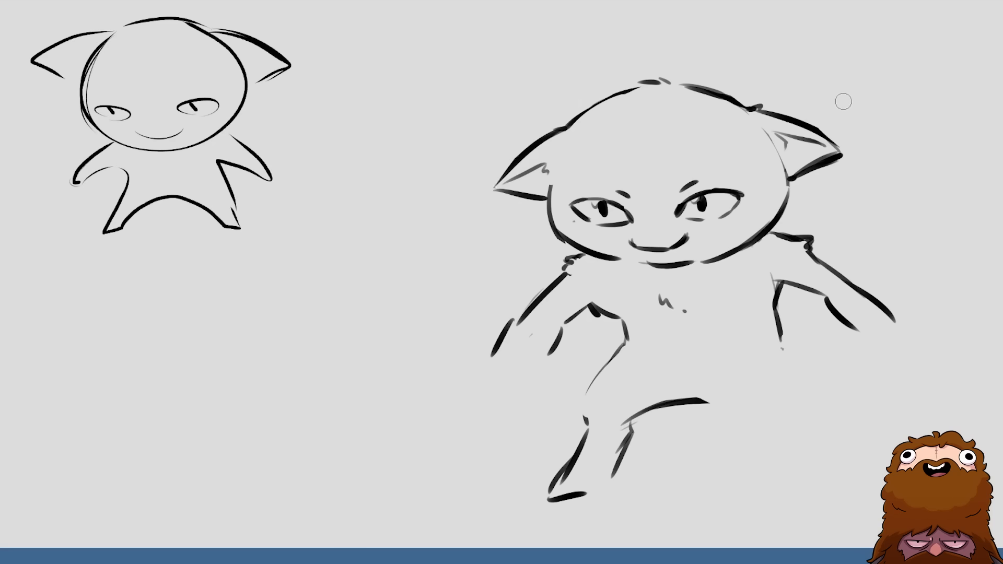
pyautogui.press('b')
pyautogui.moveTo(550, 198)
pyautogui.mouseDown()
pyautogui.moveTo(586, 254)
pyautogui.moveTo(546, 230)
pyautogui.mouseUp()
# - Redraw the left outer thigh and crotch arch, and sketch a faint curved centre line down the torso
pyautogui.press('e')
pyautogui.press('b')
pyautogui.moveTo(626, 340)
pyautogui.mouseDown()
pyautogui.moveTo(586, 426)
pyautogui.moveTo(729, 398)
pyautogui.mouseUp()
pyautogui.moveTo(676, 278); pyautogui.dragTo(683, 392)
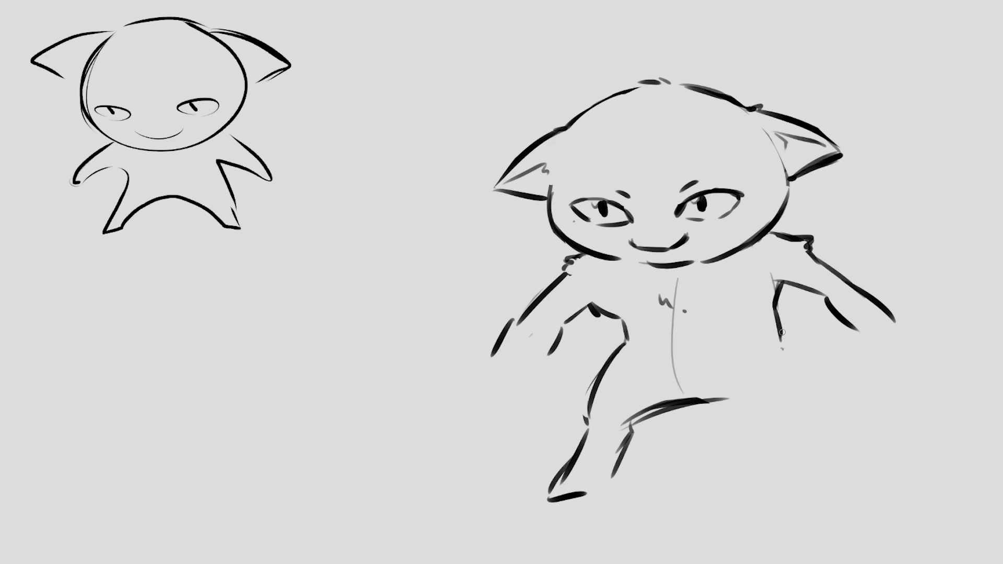
# - Sketch the right leg with a rounded thigh, bent knee, lower leg and foot, and darken the thigh contours
pyautogui.moveTo(782, 332); pyautogui.dragTo(800, 377)
pyautogui.moveTo(741, 406)
pyautogui.mouseDown()
pyautogui.moveTo(734, 384)
pyautogui.moveTo(827, 414)
pyautogui.moveTo(793, 436)
pyautogui.moveTo(816, 445)
pyautogui.mouseUp()
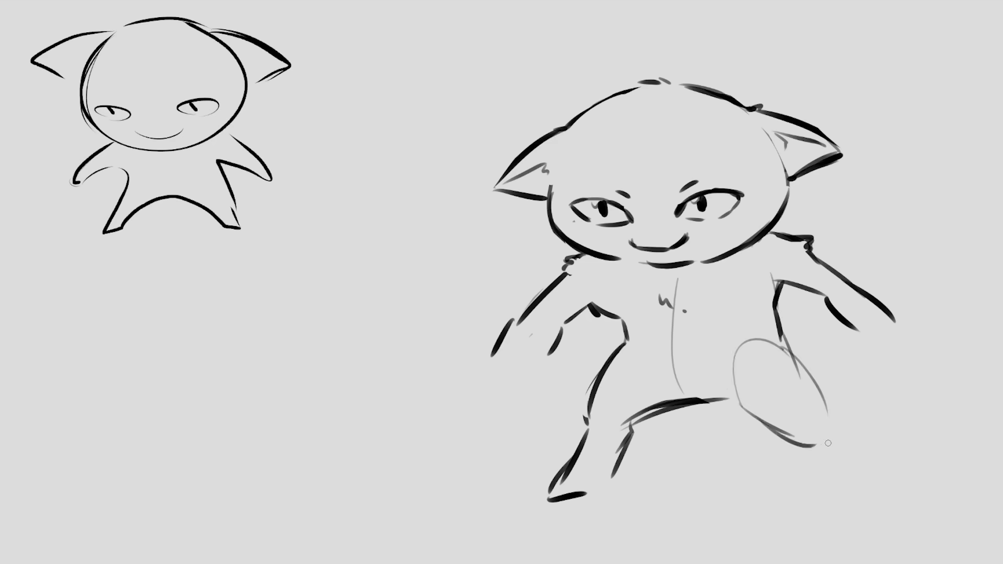
pyautogui.moveTo(822, 405); pyautogui.dragTo(832, 445)
pyautogui.moveTo(800, 456); pyautogui.dragTo(827, 494)
pyautogui.moveTo(834, 443); pyautogui.dragTo(871, 486)
pyautogui.moveTo(802, 458)
pyautogui.mouseDown()
pyautogui.moveTo(828, 499)
pyautogui.moveTo(879, 502)
pyautogui.mouseUp()
pyautogui.moveTo(737, 403); pyautogui.dragTo(786, 432)
pyautogui.moveTo(789, 353); pyautogui.dragTo(833, 423)
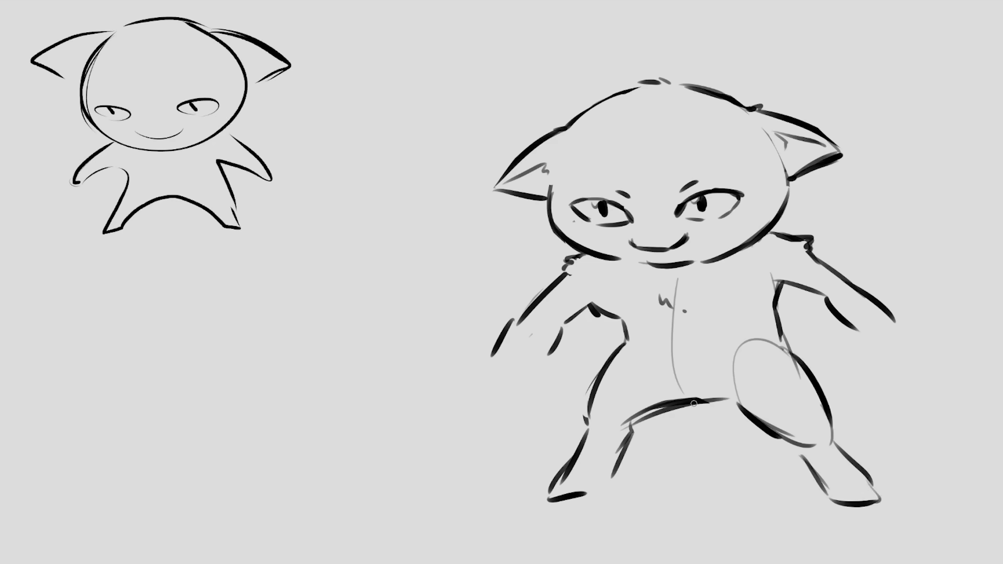
# - Join the crotch arch to the right thigh, and erase the thigh construction line, lower centre line and chest dot
pyautogui.moveTo(693, 403); pyautogui.dragTo(744, 419)
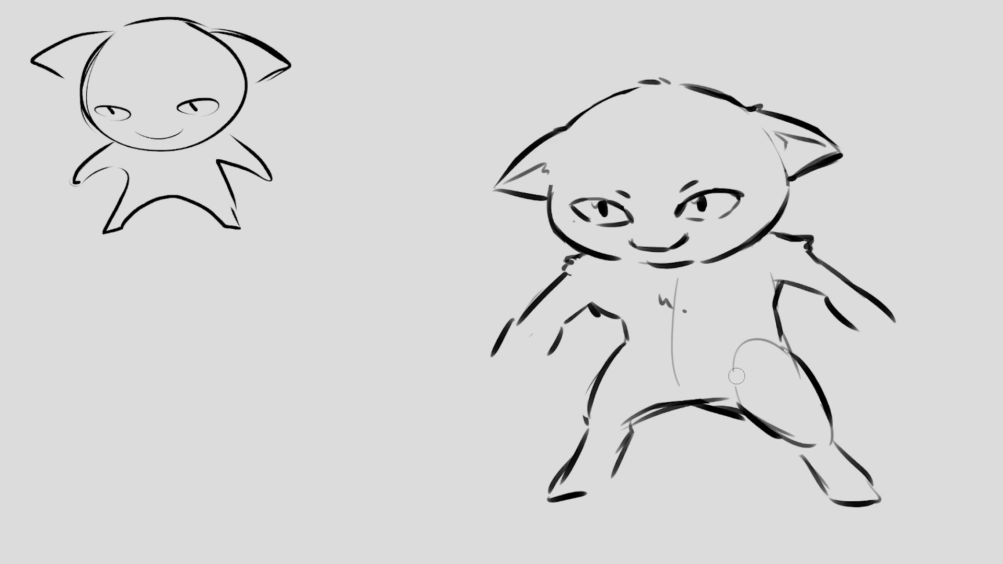
pyautogui.moveTo(737, 376); pyautogui.dragTo(740, 377)
pyautogui.moveTo(666, 366); pyautogui.dragTo(678, 320)
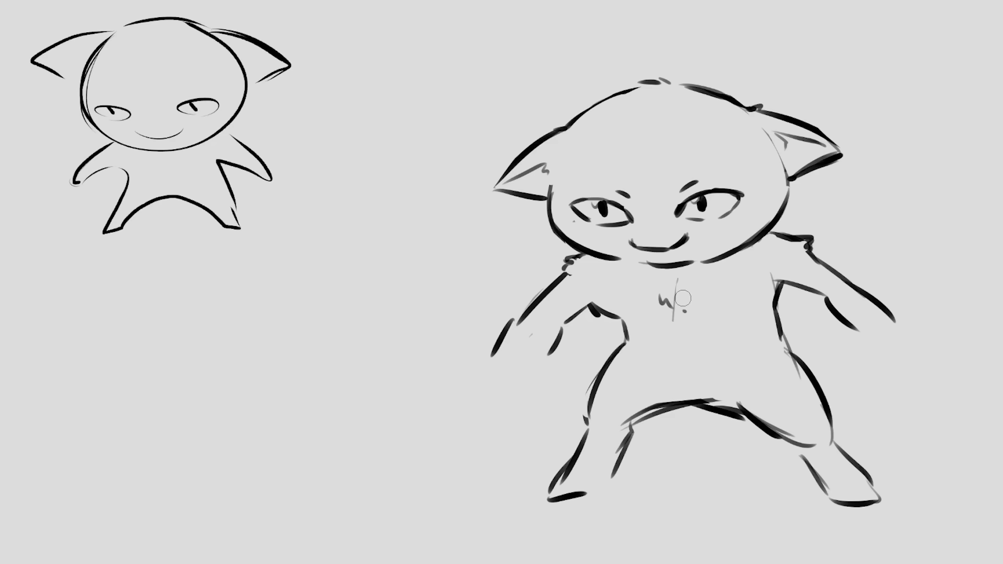
pyautogui.click(684, 309)
# - Clean up the left leg's knee and shin contours and round out the left foot's sole
pyautogui.moveTo(624, 422); pyautogui.dragTo(611, 468)
pyautogui.moveTo(580, 424); pyautogui.dragTo(582, 389)
pyautogui.moveTo(548, 497)
pyautogui.mouseDown()
pyautogui.moveTo(605, 492)
pyautogui.moveTo(583, 489)
pyautogui.moveTo(580, 458)
pyautogui.moveTo(555, 507)
pyautogui.mouseUp()
pyautogui.press('e')
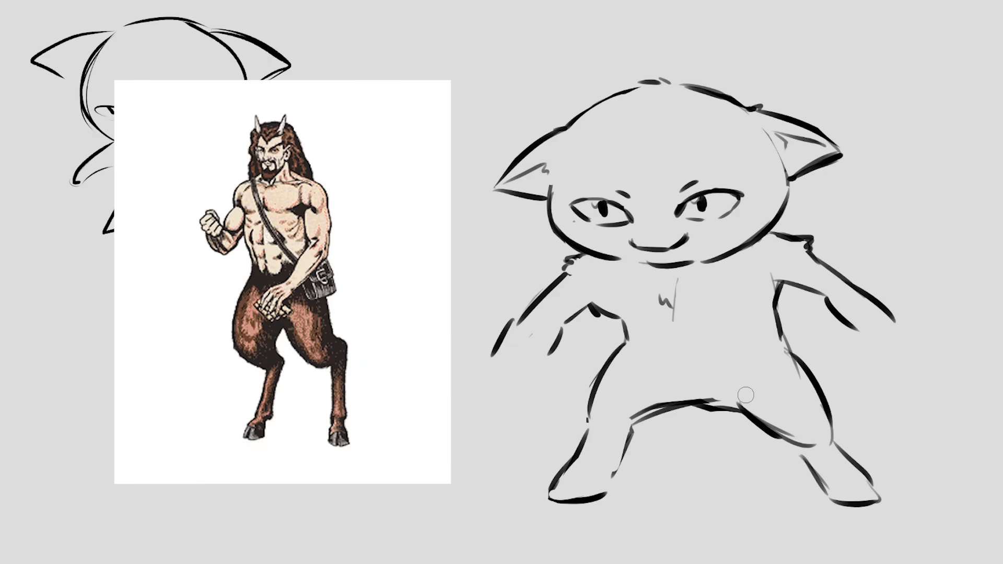
pyautogui.press('e')
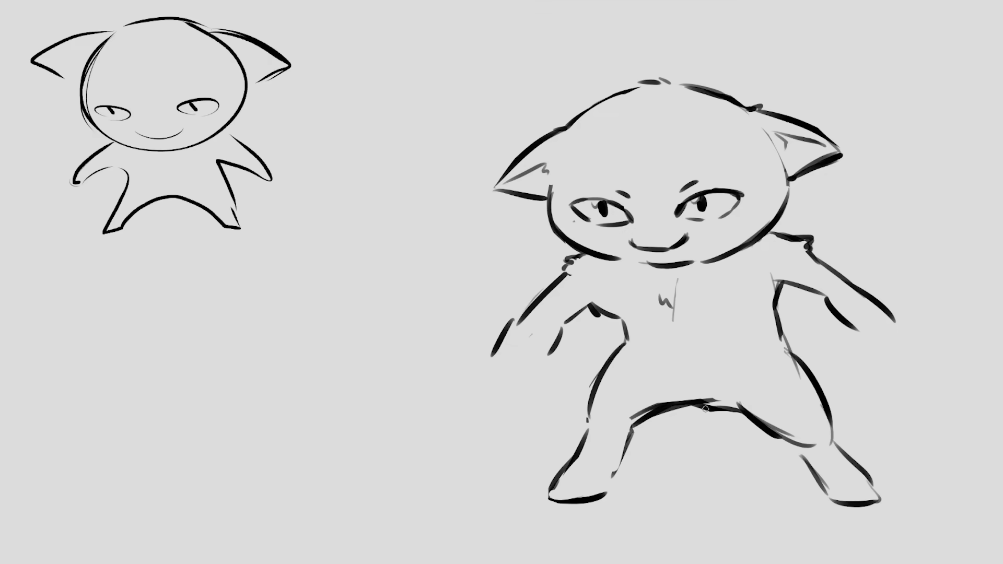
# - Draw short toe lines on both feet and darken the right leg's inner shin
pyautogui.moveTo(563, 481)
pyautogui.mouseDown()
pyautogui.moveTo(560, 497)
pyautogui.moveTo(582, 496)
pyautogui.mouseUp()
pyautogui.moveTo(839, 488)
pyautogui.mouseDown()
pyautogui.moveTo(842, 503)
pyautogui.moveTo(862, 500)
pyautogui.mouseUp()
pyautogui.moveTo(790, 446); pyautogui.dragTo(824, 489)
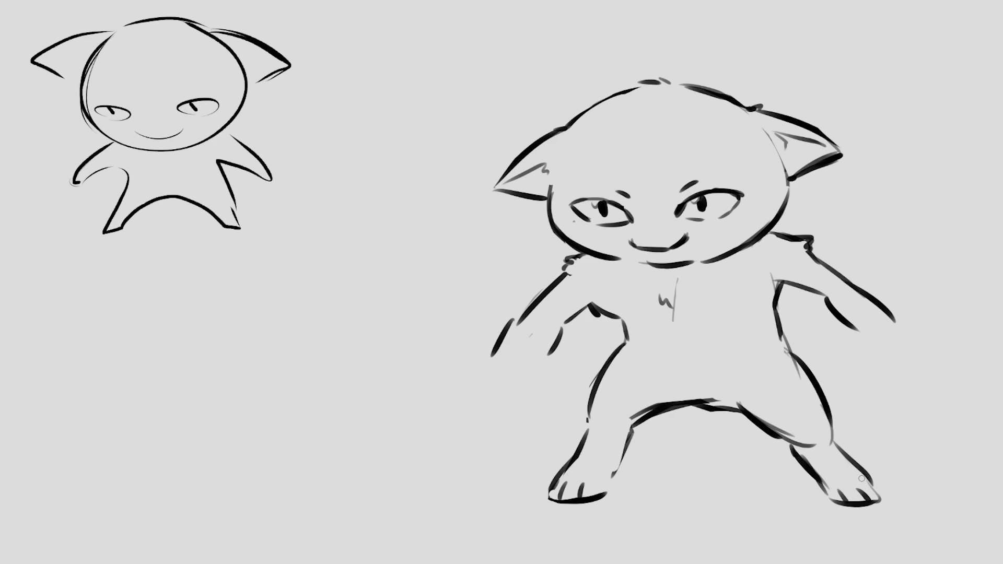
# - Erase the left forearm's end strokes and clean up the right armpit into a rounded corner
pyautogui.press('e')
pyautogui.moveTo(508, 325)
pyautogui.mouseDown()
pyautogui.moveTo(495, 353)
pyautogui.moveTo(562, 331)
pyautogui.mouseUp()
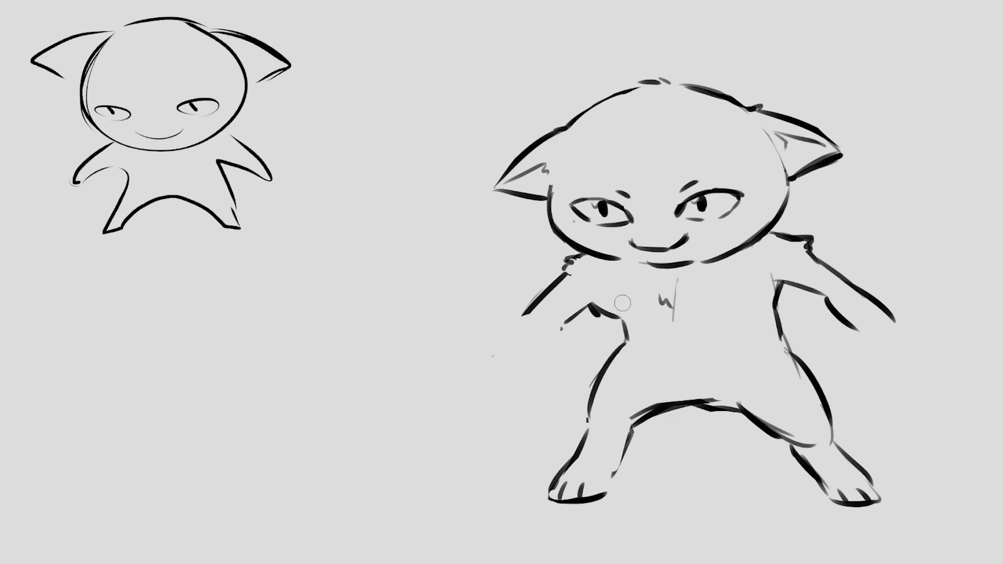
pyautogui.moveTo(764, 282); pyautogui.dragTo(779, 278)
# - Redraw the crotch line flatter between the thighs and smooth the left leg's inner knee and outer thigh
pyautogui.moveTo(641, 407); pyautogui.dragTo(731, 406)
pyautogui.hotkey('ctrl', 'z')
pyautogui.hotkey('ctrl', 'z')
pyautogui.hotkey('ctrl', 'z')
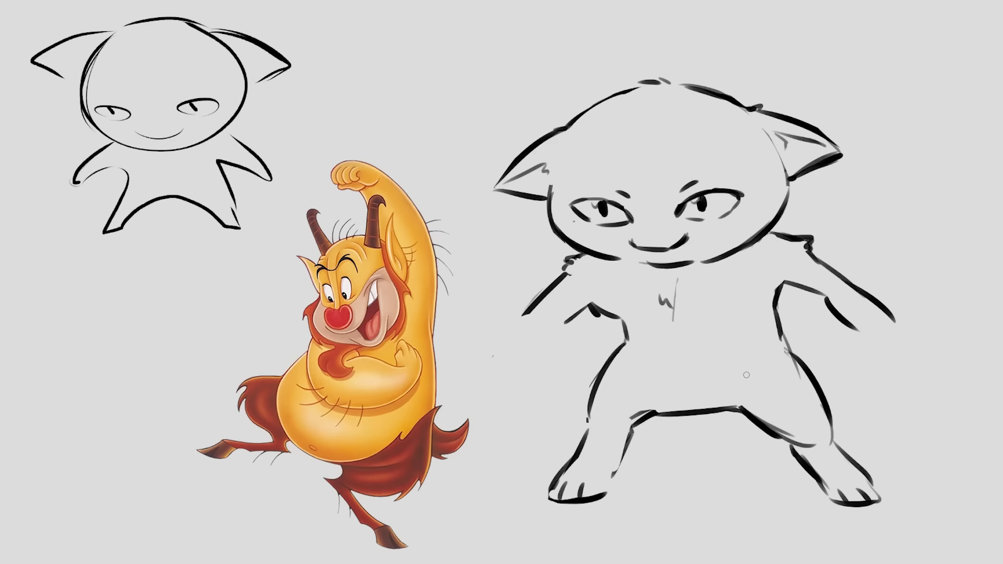
pyautogui.moveTo(622, 419); pyautogui.dragTo(648, 414)
pyautogui.moveTo(575, 417); pyautogui.dragTo(594, 382)
pyautogui.hotkey('ctrl', 'z')
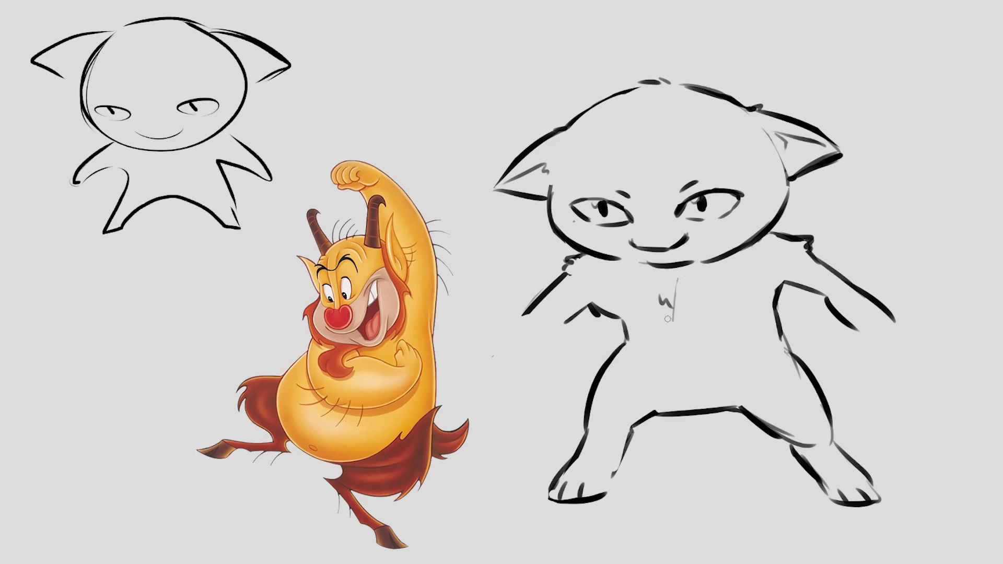
# - Draw the left forearm as two curved strokes running down from the elbow and close it with a rounded hand
pyautogui.moveTo(534, 300); pyautogui.dragTo(495, 366)
pyautogui.moveTo(567, 326); pyautogui.dragTo(545, 371)
pyautogui.moveTo(487, 382); pyautogui.dragTo(515, 407)
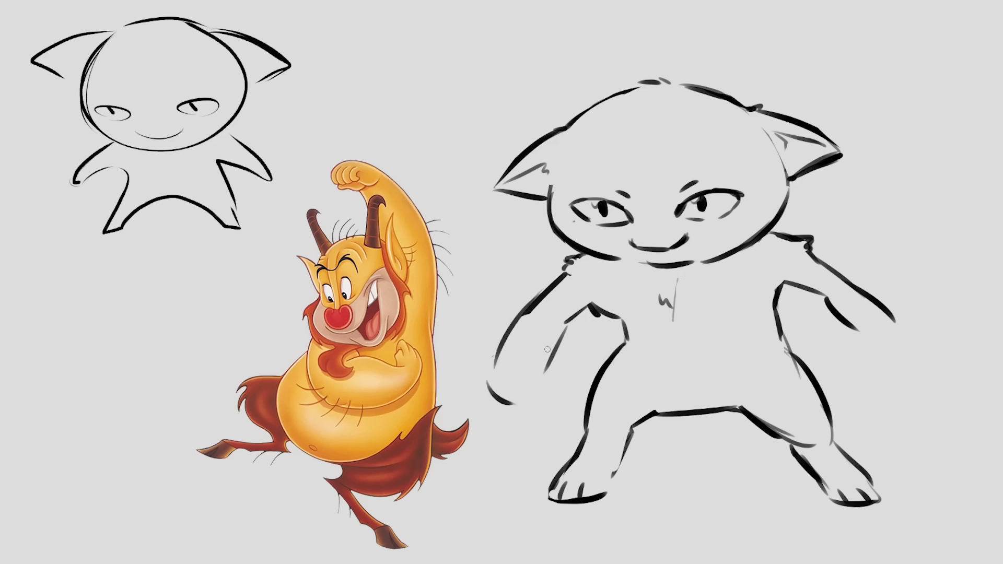
pyautogui.moveTo(545, 376)
pyautogui.mouseDown()
pyautogui.moveTo(527, 408)
pyautogui.moveTo(513, 407)
pyautogui.mouseUp()
pyautogui.moveTo(492, 355)
pyautogui.mouseDown()
pyautogui.moveTo(486, 390)
pyautogui.moveTo(513, 408)
pyautogui.moveTo(546, 364)
pyautogui.mouseUp()
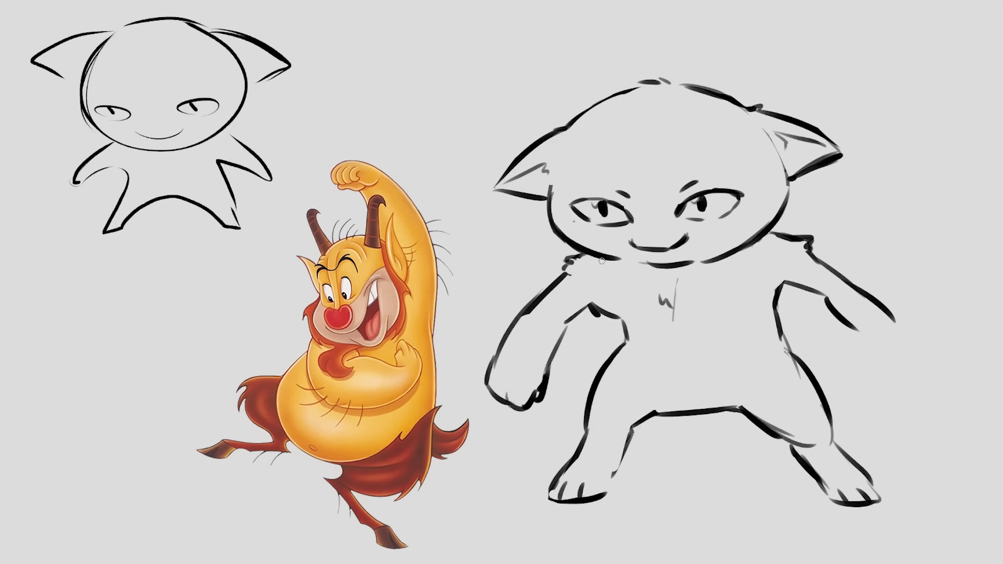
# - Undo the rounded hand strokes and redraw the left hand as a lobed paw, adding fur tufts at the elbow
pyautogui.hotkey('ctrl', 'z')
pyautogui.hotkey('ctrl', 'z')
pyautogui.moveTo(529, 402)
pyautogui.mouseDown()
pyautogui.moveTo(546, 374)
pyautogui.moveTo(525, 400)
pyautogui.moveTo(494, 381)
pyautogui.moveTo(514, 420)
pyautogui.moveTo(477, 381)
pyautogui.moveTo(553, 285)
pyautogui.mouseUp()
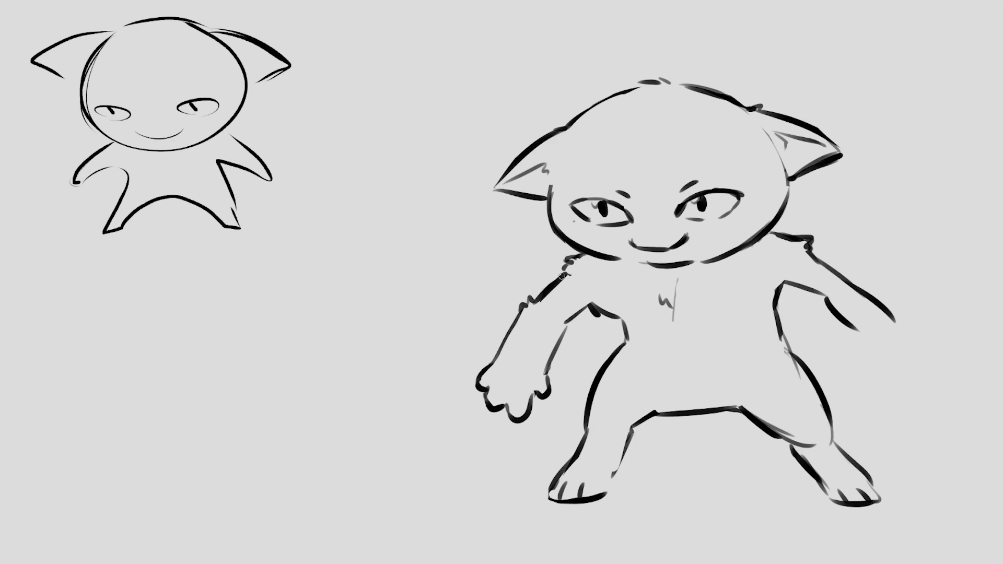
# - Erase the chest marks and left armpit corner, and redraw both sides of the torso as smooth curves from armpit to waist
pyautogui.moveTo(564, 331); pyautogui.dragTo(590, 305)
pyautogui.moveTo(661, 285); pyautogui.dragTo(674, 319)
pyautogui.moveTo(591, 305); pyautogui.dragTo(627, 320)
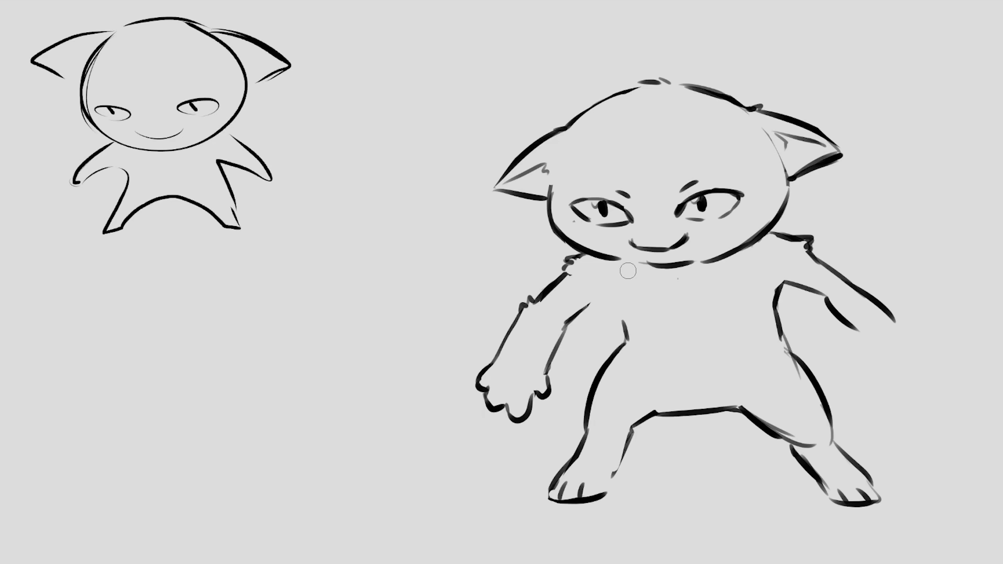
pyautogui.moveTo(782, 285)
pyautogui.mouseDown()
pyautogui.moveTo(795, 360)
pyautogui.moveTo(786, 332)
pyautogui.moveTo(781, 343)
pyautogui.mouseUp()
pyautogui.moveTo(593, 277); pyautogui.dragTo(630, 329)
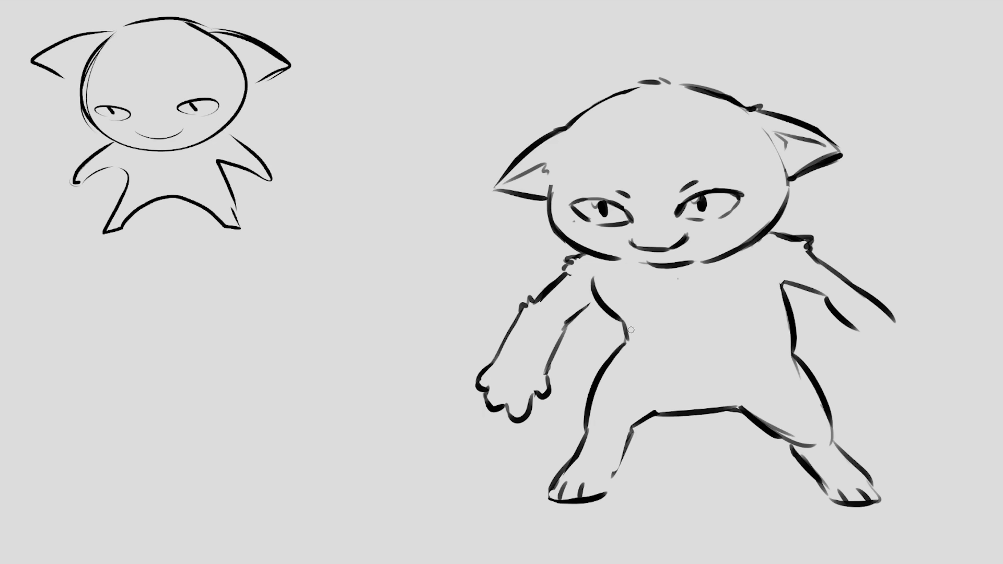
# - Remove the stroke down the middle of the belly and erase the right arm's outer contour and forearm end
pyautogui.moveTo(674, 294); pyautogui.dragTo(684, 389)
pyautogui.moveTo(681, 299); pyautogui.dragTo(679, 384)
pyautogui.press('b')
pyautogui.press('e')
pyautogui.moveTo(805, 253)
pyautogui.mouseDown()
pyautogui.moveTo(857, 291)
pyautogui.moveTo(871, 321)
pyautogui.moveTo(896, 316)
pyautogui.mouseUp()
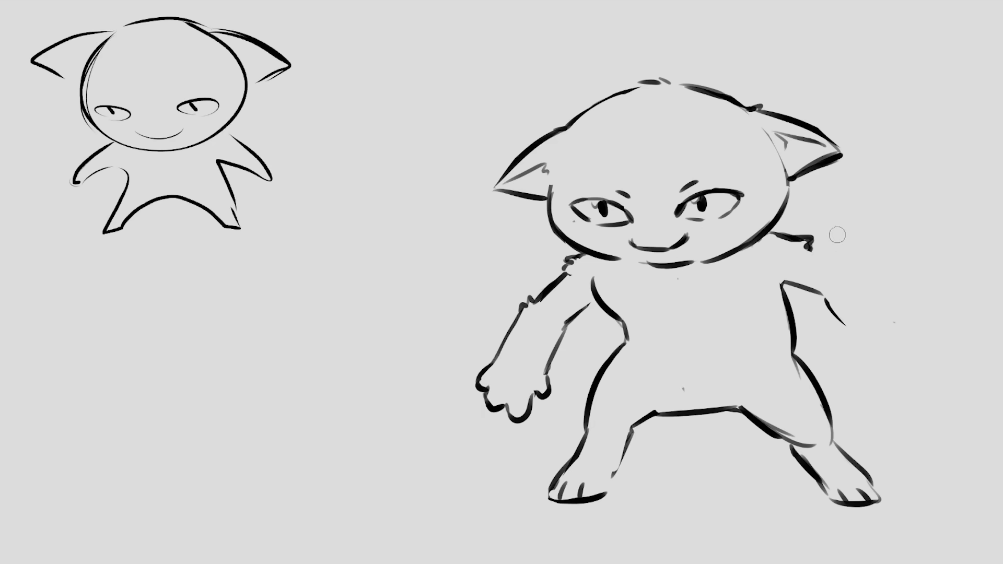
# - Replace the right shoulder outline with short fur strokes and rework the fur tuft on the left shoulder
pyautogui.press('b')
pyautogui.moveTo(746, 269)
pyautogui.mouseDown()
pyautogui.moveTo(750, 249)
pyautogui.moveTo(746, 269)
pyautogui.mouseUp()
pyautogui.press('e')
pyautogui.moveTo(583, 274)
pyautogui.mouseDown()
pyautogui.moveTo(565, 268)
pyautogui.moveTo(576, 251)
pyautogui.mouseUp()
pyautogui.press('b')
pyautogui.press('e')
pyautogui.moveTo(777, 233)
pyautogui.mouseDown()
pyautogui.moveTo(820, 247)
pyautogui.moveTo(804, 245)
pyautogui.moveTo(812, 251)
pyautogui.mouseUp()
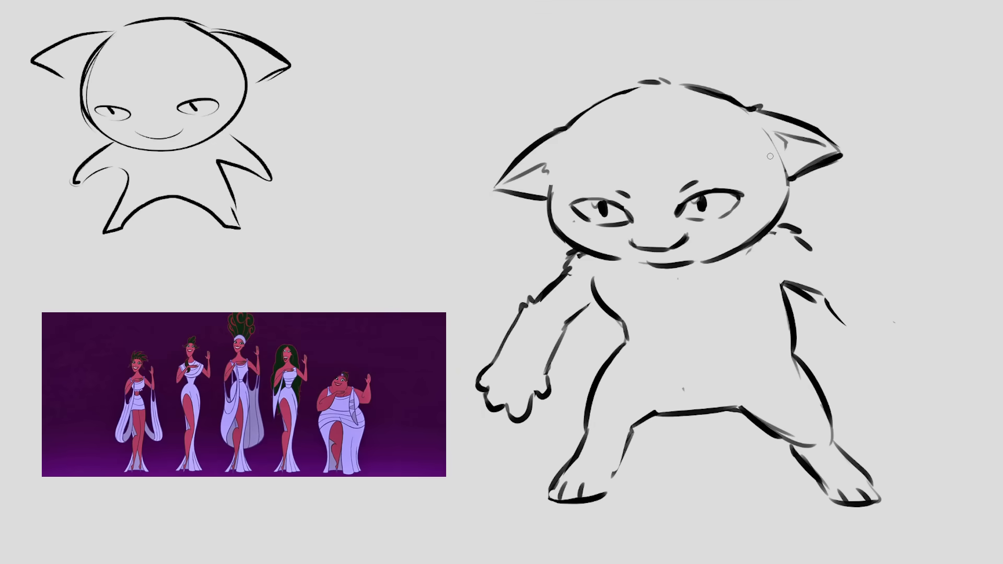
# - Redraw the left upper arm with jagged shoulder fur and add a ruff of pointed fur strokes across the upper chest
pyautogui.press('e')
pyautogui.moveTo(553, 292)
pyautogui.mouseDown()
pyautogui.moveTo(582, 264)
pyautogui.moveTo(557, 305)
pyautogui.moveTo(538, 295)
pyautogui.moveTo(572, 250)
pyautogui.mouseUp()
pyautogui.press('b')
pyautogui.moveTo(538, 300); pyautogui.dragTo(578, 268)
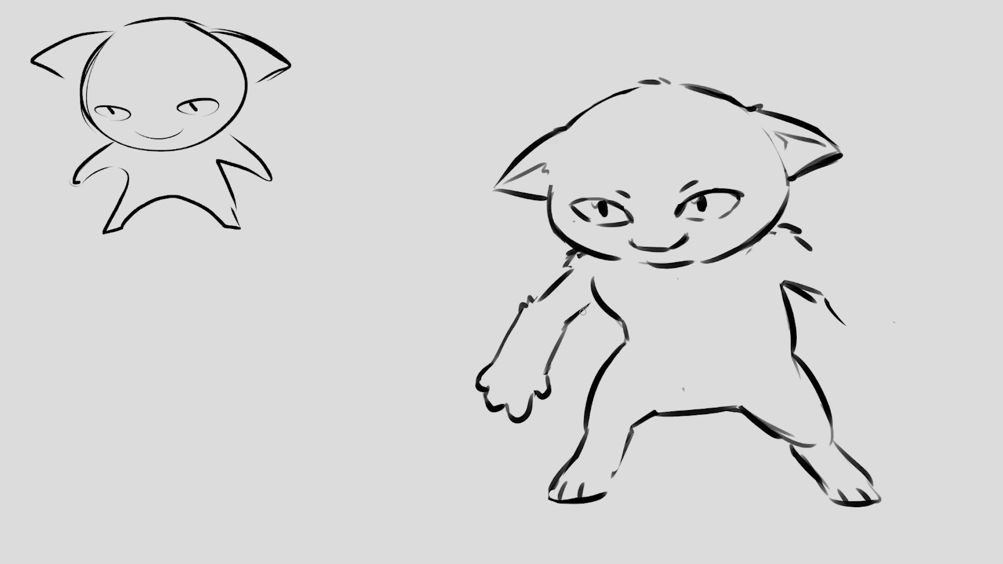
pyautogui.moveTo(565, 325); pyautogui.dragTo(595, 297)
pyautogui.moveTo(529, 304)
pyautogui.mouseDown()
pyautogui.moveTo(581, 256)
pyautogui.moveTo(572, 259)
pyautogui.moveTo(579, 246)
pyautogui.moveTo(653, 304)
pyautogui.moveTo(727, 292)
pyautogui.moveTo(759, 256)
pyautogui.mouseUp()
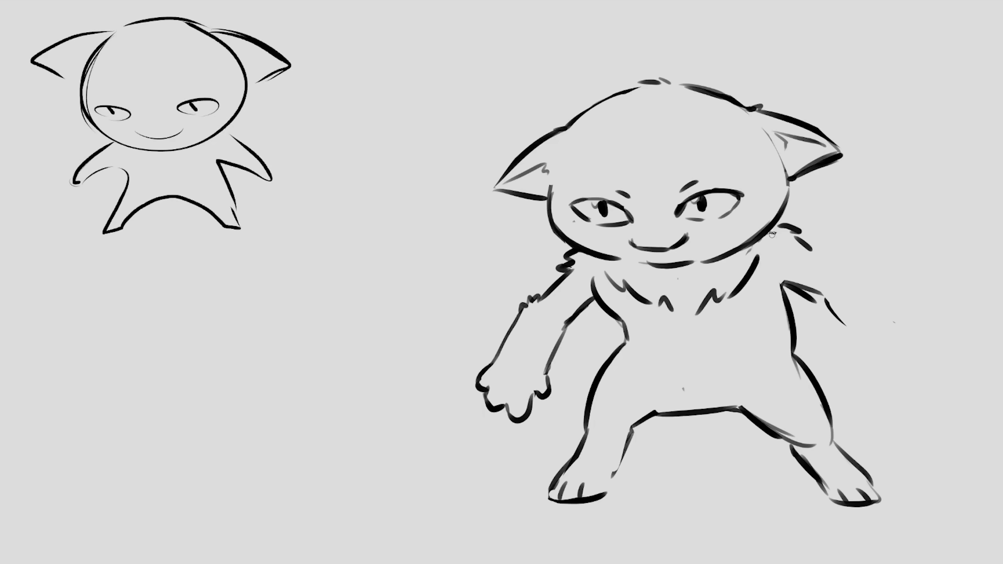
# - Widen the left paw with another toe and draw the right arm with a lobed paw and a fur tuft at the elbow
pyautogui.moveTo(489, 384)
pyautogui.mouseDown()
pyautogui.moveTo(508, 409)
pyautogui.moveTo(541, 394)
pyautogui.moveTo(528, 412)
pyautogui.moveTo(559, 384)
pyautogui.moveTo(556, 376)
pyautogui.moveTo(543, 399)
pyautogui.moveTo(546, 374)
pyautogui.mouseUp()
pyautogui.press('e')
pyautogui.press('e')
pyautogui.moveTo(810, 248); pyautogui.dragTo(897, 312)
pyautogui.moveTo(824, 301)
pyautogui.mouseDown()
pyautogui.moveTo(877, 372)
pyautogui.moveTo(886, 359)
pyautogui.moveTo(914, 368)
pyautogui.moveTo(909, 329)
pyautogui.moveTo(931, 335)
pyautogui.mouseUp()
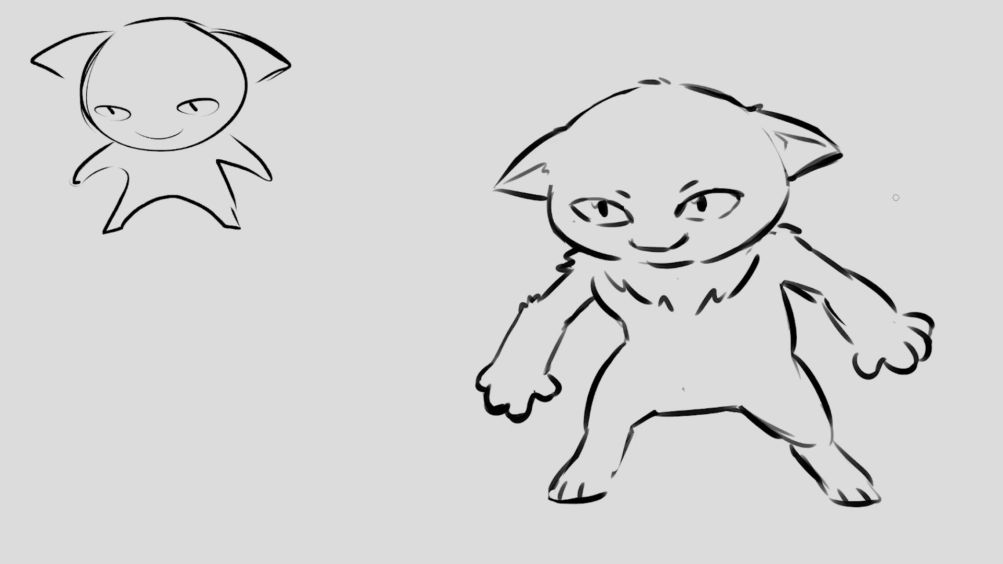
pyautogui.moveTo(836, 269); pyautogui.dragTo(860, 273)
pyautogui.press('e')
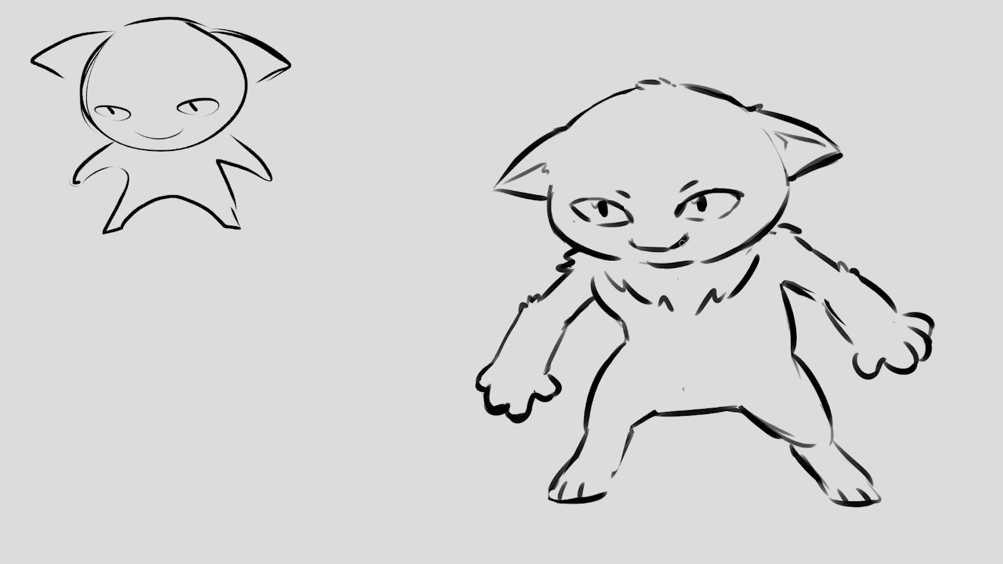
# - Darken the sides of the head below both ears and add short whiskers on each cheek
pyautogui.moveTo(653, 232); pyautogui.dragTo(651, 230)
pyautogui.press('e')
pyautogui.moveTo(715, 225)
pyautogui.mouseDown()
pyautogui.moveTo(703, 224)
pyautogui.moveTo(734, 212)
pyautogui.mouseUp()
pyautogui.press('e')
pyautogui.press('e')
pyautogui.moveTo(553, 173); pyautogui.dragTo(559, 162)
pyautogui.press('e')
pyautogui.moveTo(773, 147)
pyautogui.mouseDown()
pyautogui.moveTo(789, 186)
pyautogui.moveTo(819, 193)
pyautogui.moveTo(807, 203)
pyautogui.mouseUp()
pyautogui.moveTo(522, 222)
pyautogui.mouseDown()
pyautogui.moveTo(571, 220)
pyautogui.moveTo(570, 229)
pyautogui.mouseUp()
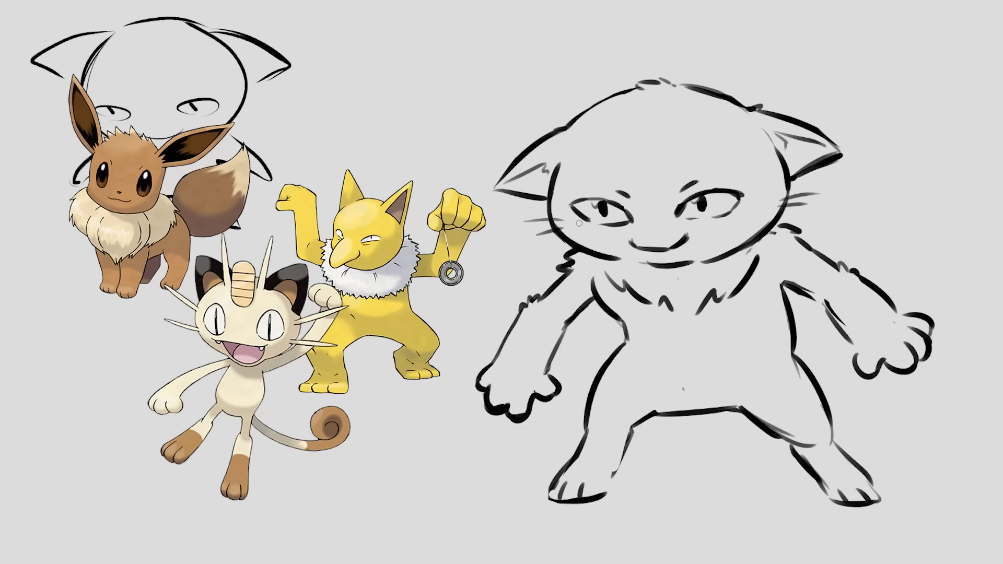
# - Thicken the left thigh and inner shin contours and reshape the left foot with a rounder front and toe lines
pyautogui.moveTo(627, 340); pyautogui.dragTo(581, 424)
pyautogui.moveTo(632, 445); pyautogui.dragTo(609, 493)
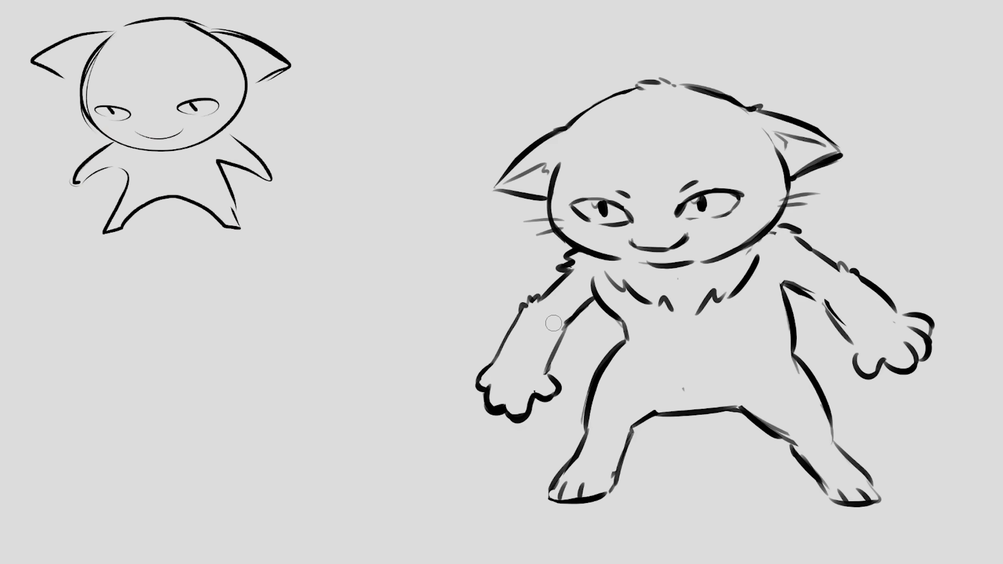
pyautogui.press('b')
pyautogui.moveTo(508, 416); pyautogui.dragTo(510, 397)
pyautogui.press('e')
pyautogui.moveTo(616, 478)
pyautogui.mouseDown()
pyautogui.moveTo(601, 499)
pyautogui.moveTo(617, 475)
pyautogui.moveTo(610, 497)
pyautogui.mouseUp()
pyautogui.press('b')
pyautogui.moveTo(562, 476)
pyautogui.mouseDown()
pyautogui.moveTo(546, 497)
pyautogui.moveTo(577, 502)
pyautogui.mouseUp()
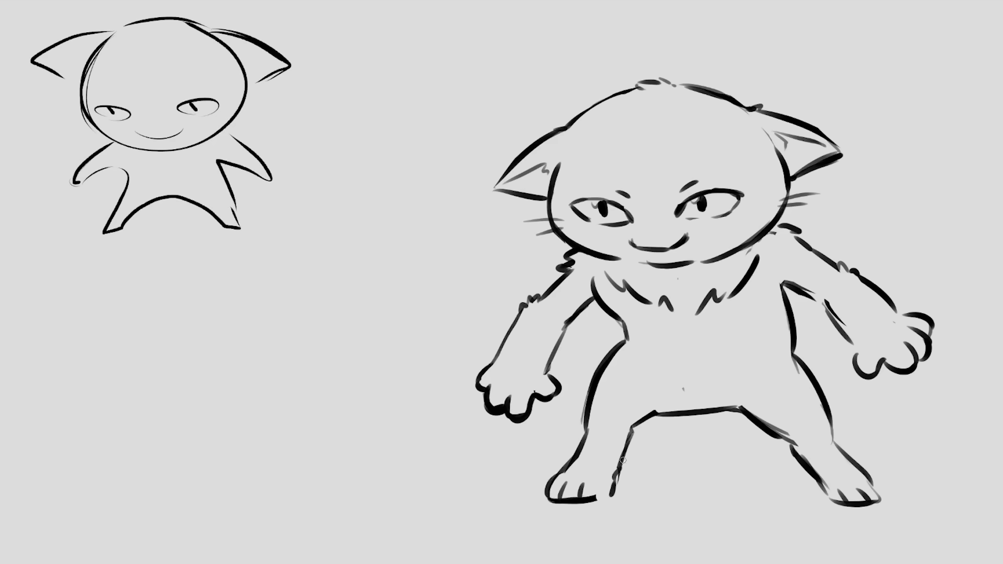
# - Add small fur marks on the forehead and left upper arm, and curl both corners of the mouth
pyautogui.moveTo(630, 108); pyautogui.dragTo(632, 116)
pyautogui.moveTo(663, 106); pyautogui.dragTo(664, 109)
pyautogui.moveTo(740, 139); pyautogui.dragTo(742, 150)
pyautogui.moveTo(562, 301); pyautogui.dragTo(564, 296)
pyautogui.moveTo(686, 236); pyautogui.dragTo(690, 232)
pyautogui.moveTo(633, 245); pyautogui.dragTo(626, 239)
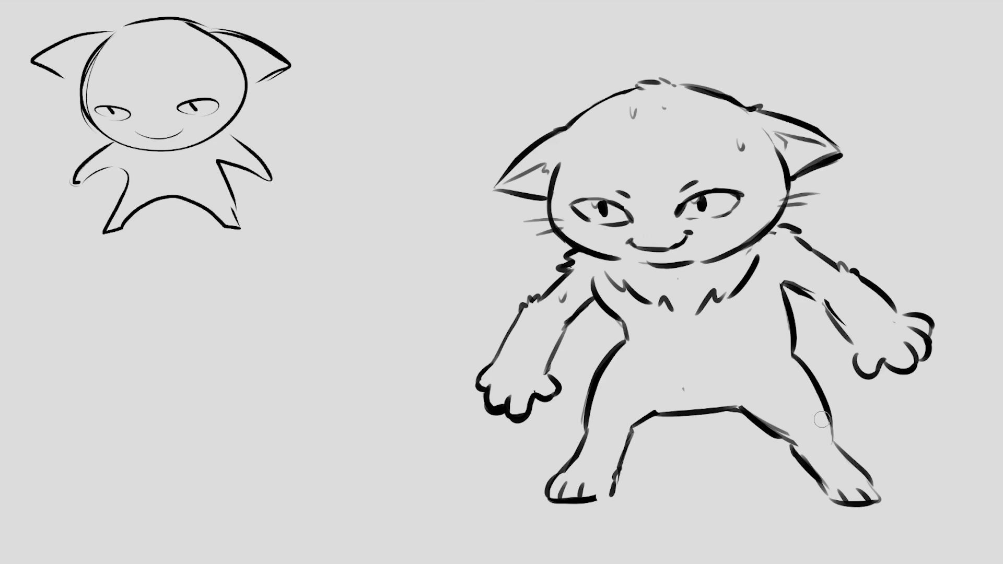
# - Erase and redraw the right foot with toe lines, close the left foot's heel, and darken the right forearm's underside
pyautogui.moveTo(864, 466)
pyautogui.mouseDown()
pyautogui.moveTo(880, 493)
pyautogui.moveTo(836, 496)
pyautogui.mouseUp()
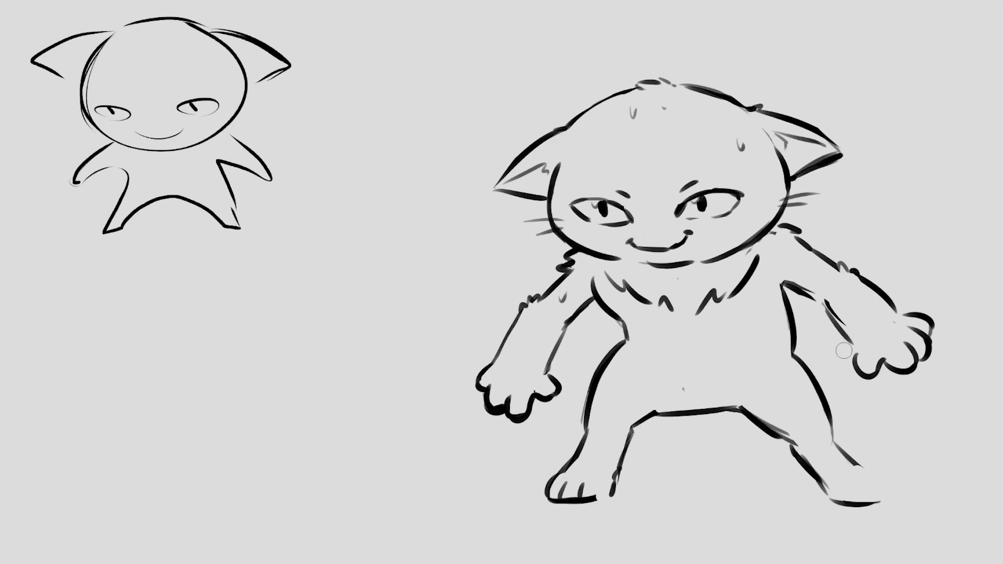
pyautogui.moveTo(609, 491); pyautogui.dragTo(589, 500)
pyautogui.moveTo(835, 438); pyautogui.dragTo(888, 494)
pyautogui.moveTo(822, 489)
pyautogui.mouseDown()
pyautogui.moveTo(844, 505)
pyautogui.moveTo(877, 503)
pyautogui.mouseUp()
pyautogui.moveTo(826, 311); pyautogui.dragTo(858, 351)
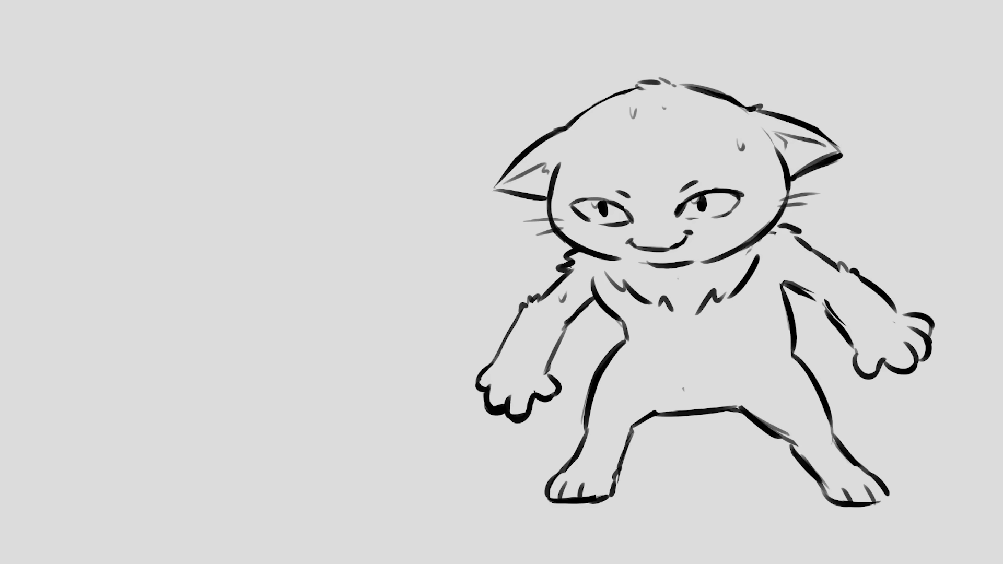
# - Transform the character drawing, moving it to the middle of the canvas and enlarging it slightly
pyautogui.hotkey('ctrl', 't')
pyautogui.moveTo(771, 235); pyautogui.dragTo(624, 223)
pyautogui.moveTo(787, 64); pyautogui.dragTo(815, 37)
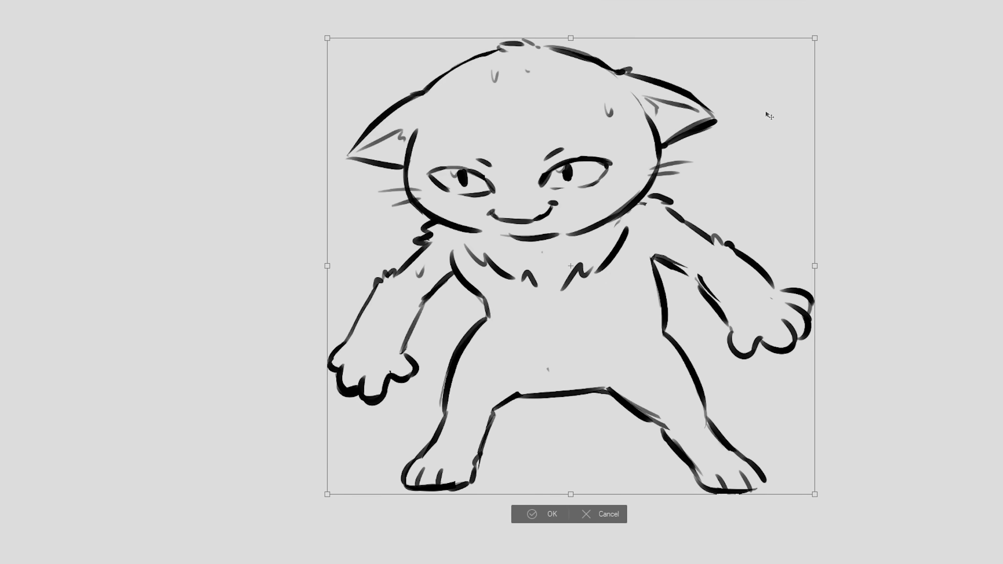
pyautogui.moveTo(756, 122)
pyautogui.mouseDown()
pyautogui.moveTo(744, 138)
pyautogui.moveTo(742, 129)
pyautogui.mouseUp()
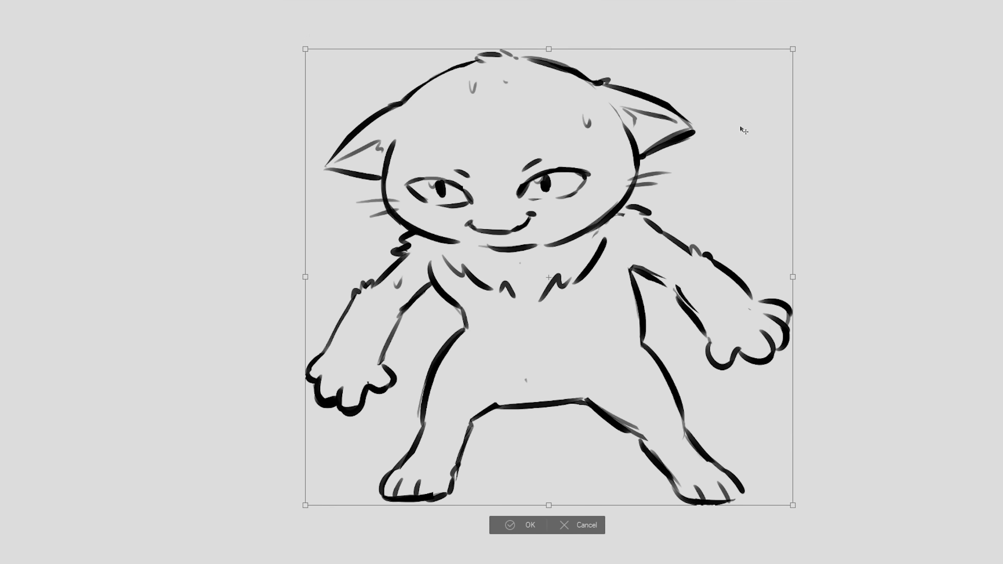
pyautogui.press('Return')
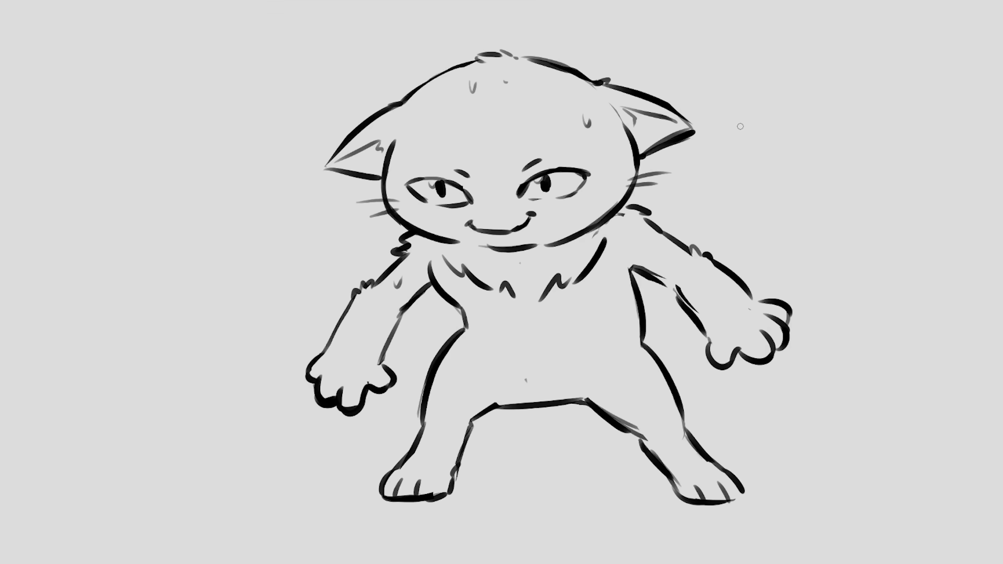